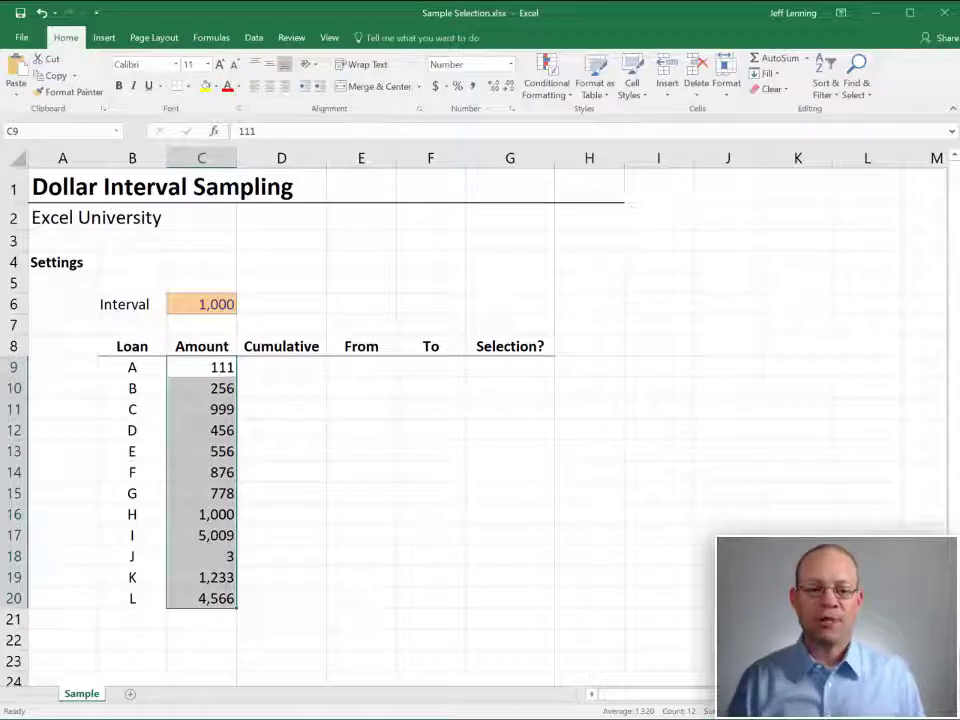
# Review the loan amounts, the 1,000 interval setting and the empty Cumulative cells.
pyautogui.click(274, 362)
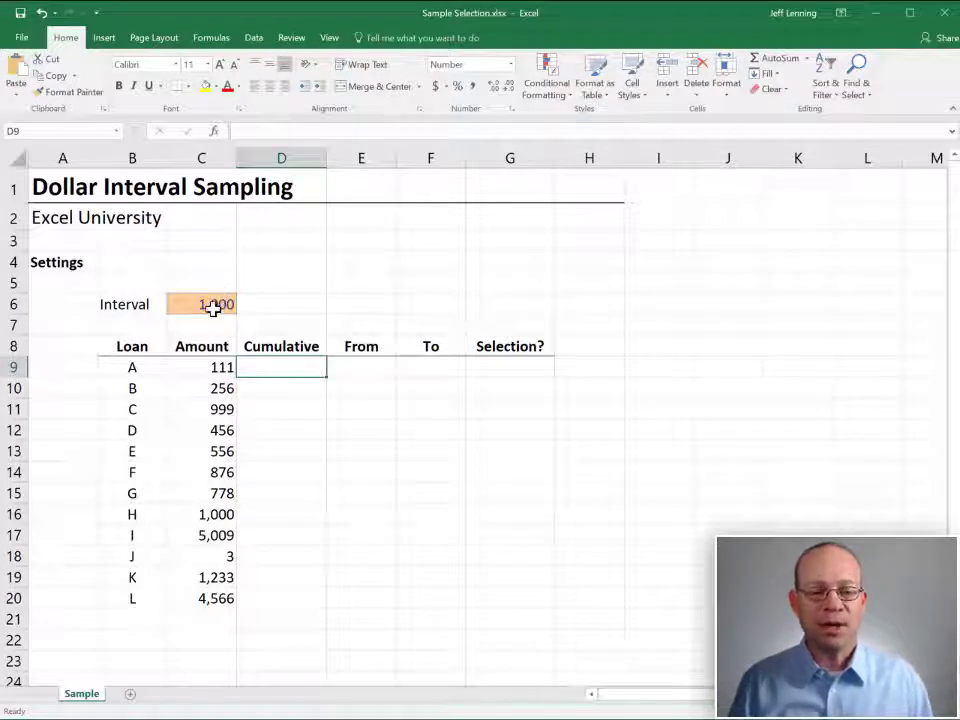
pyautogui.click(222, 368)
pyautogui.moveTo(222, 398); pyautogui.dragTo(215, 598)
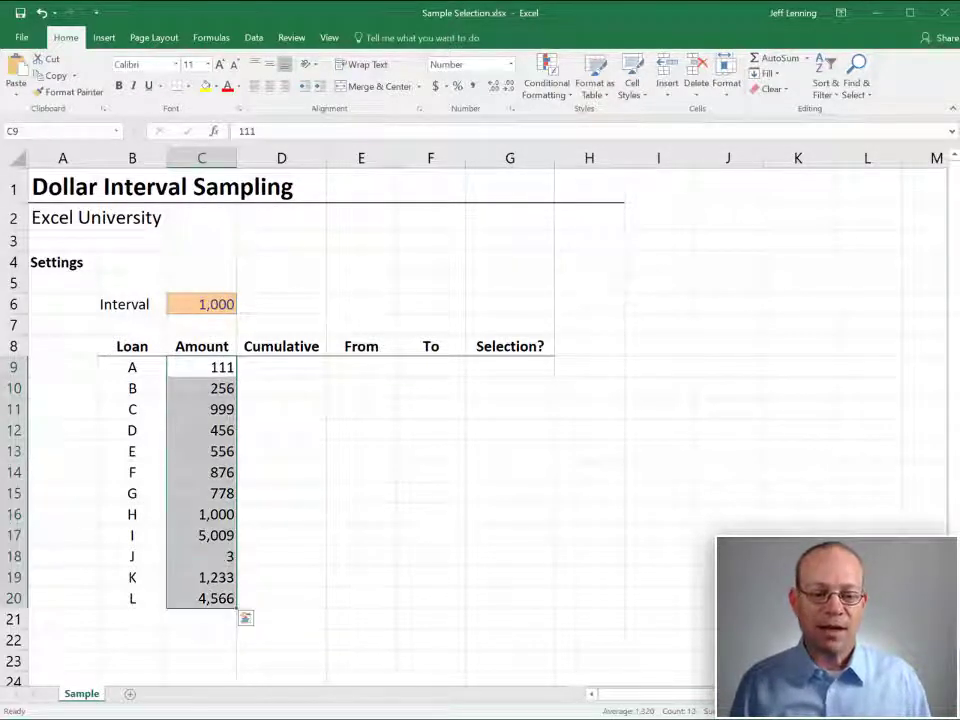
pyautogui.click(207, 303)
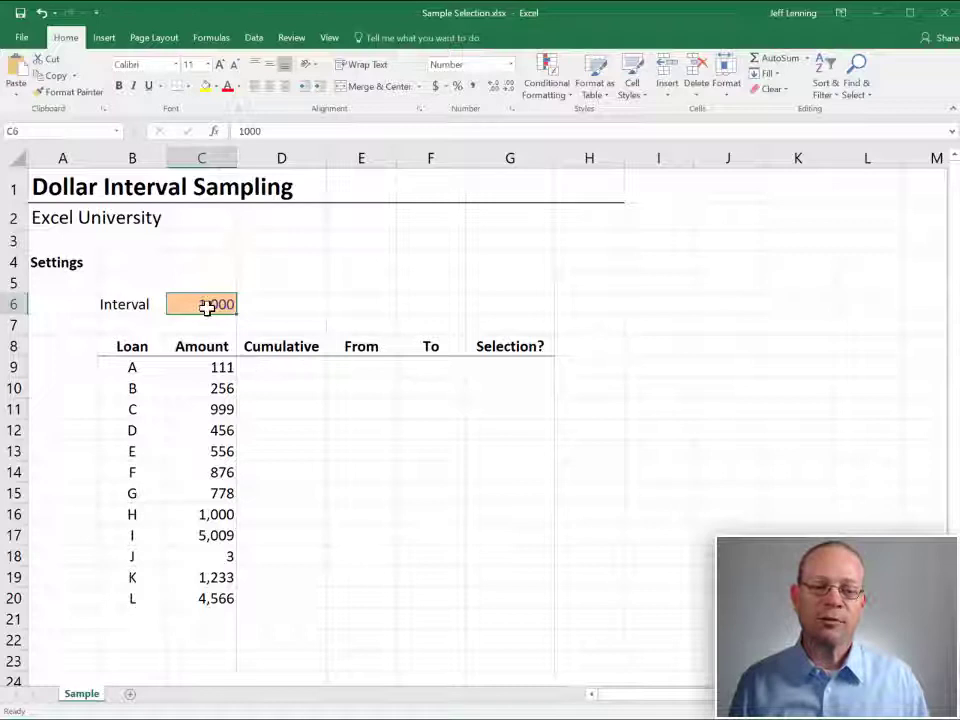
pyautogui.click(275, 368)
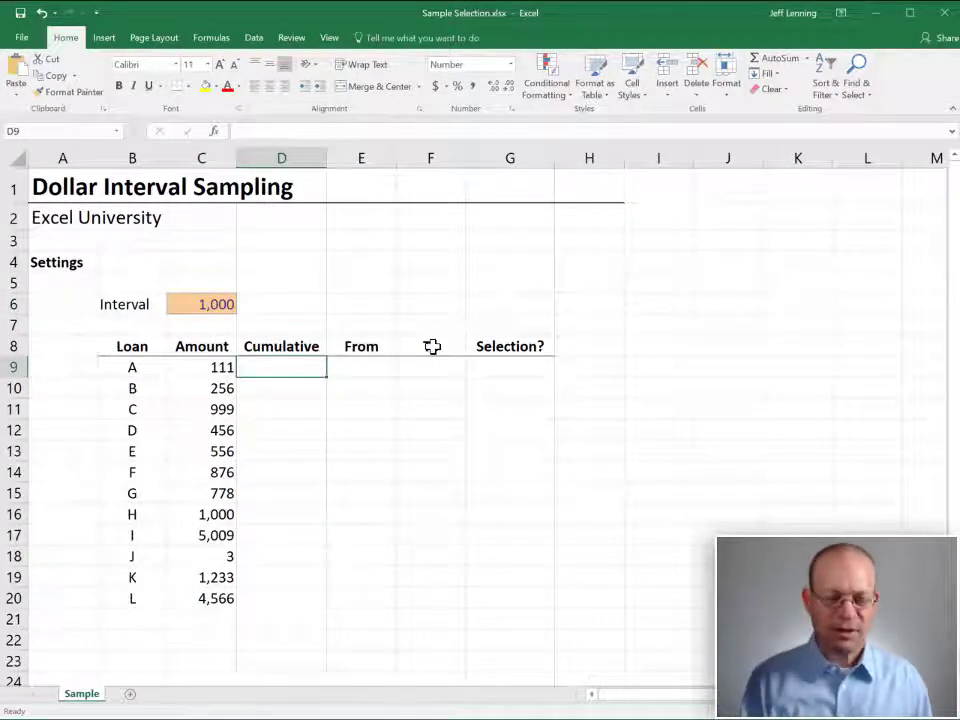
pyautogui.moveTo(266, 377); pyautogui.dragTo(266, 594)
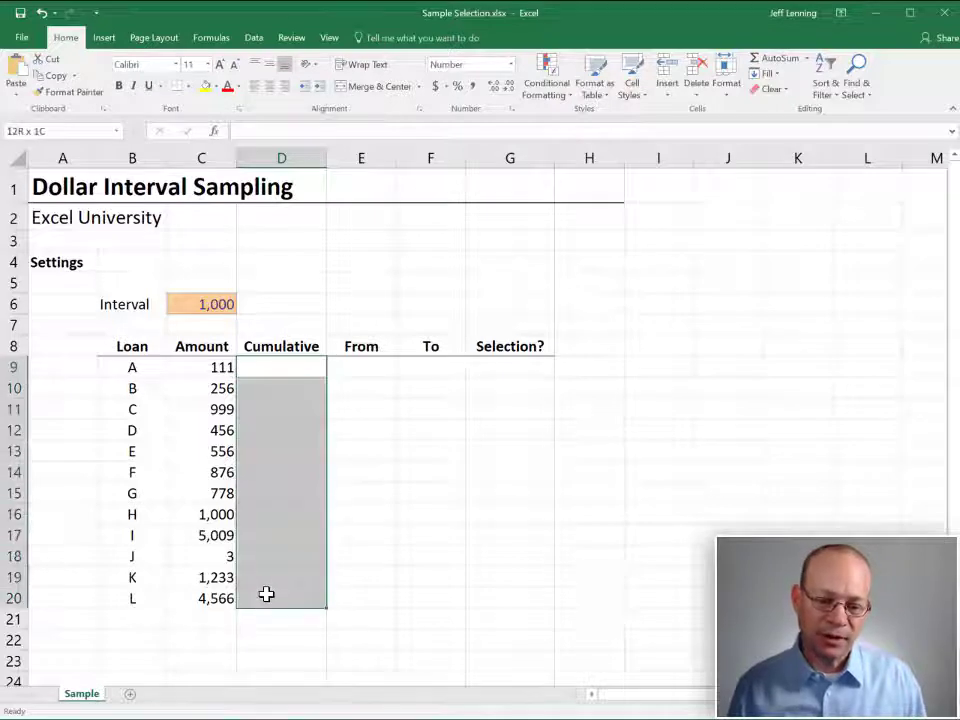
# Enter running totals =C9 and =D9+C10 for loans A and B, copying down to loan C.
pyautogui.click(287, 370)
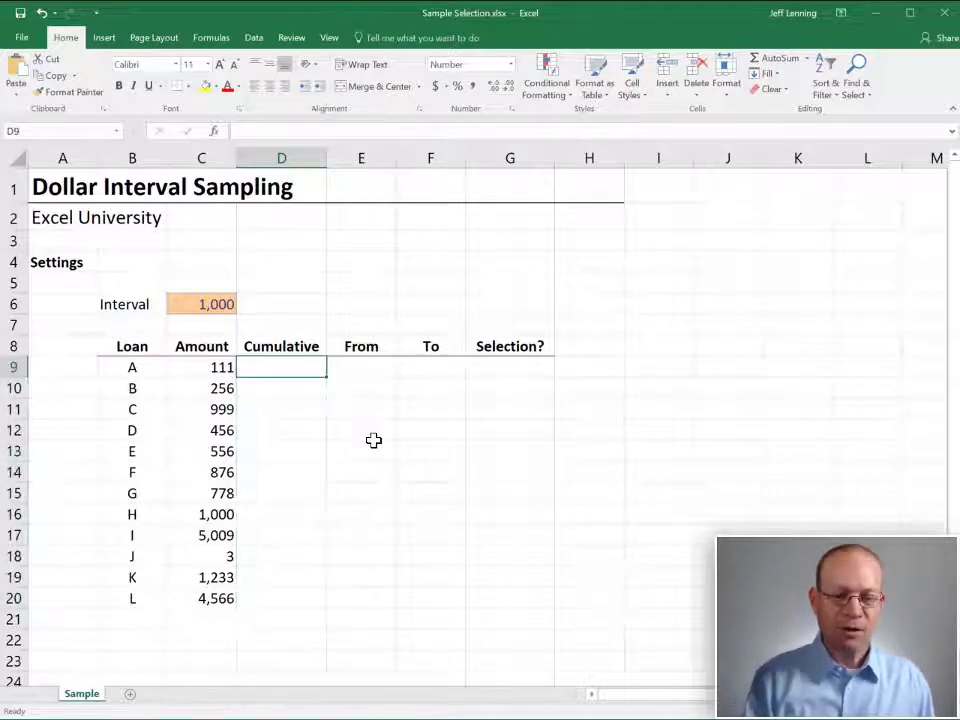
pyautogui.write('=')
pyautogui.press('Left')
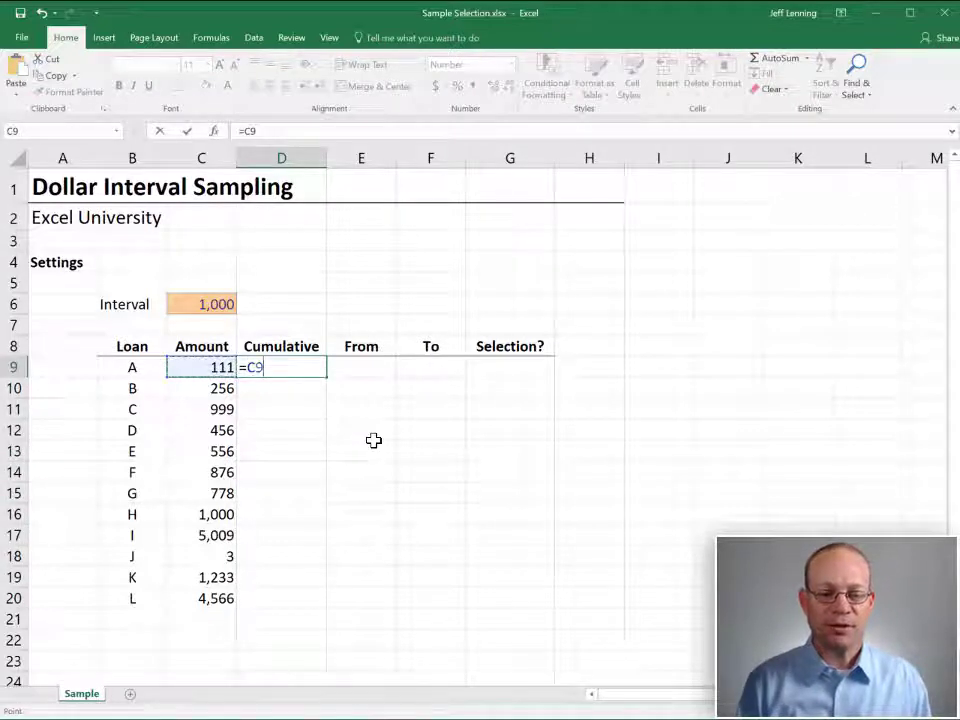
pyautogui.press('Return')
pyautogui.write('=')
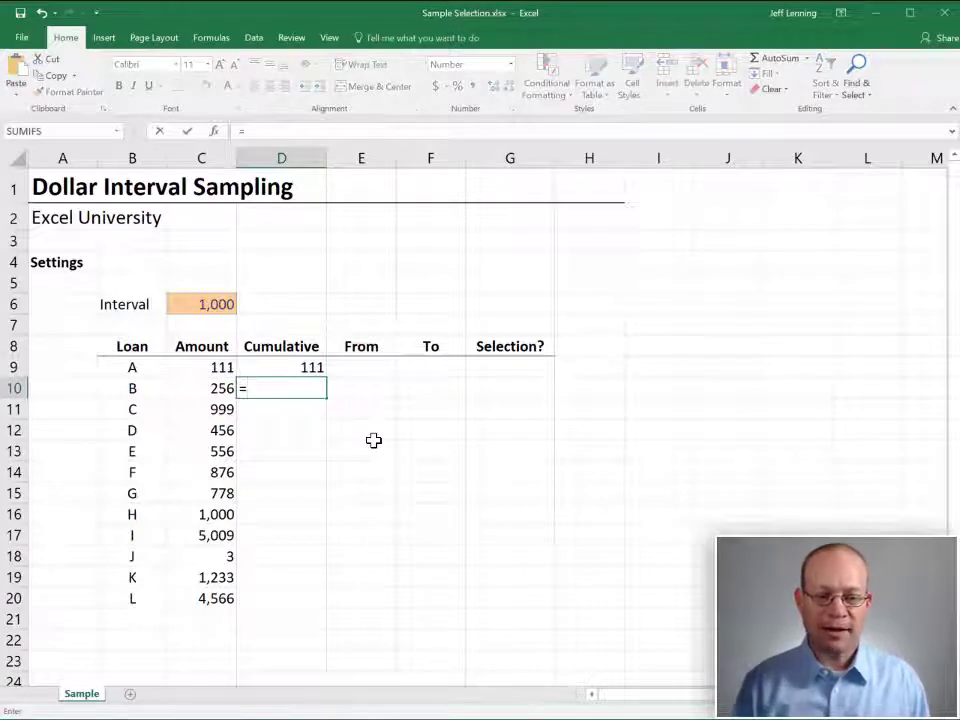
pyautogui.press('Up')
pyautogui.write('+')
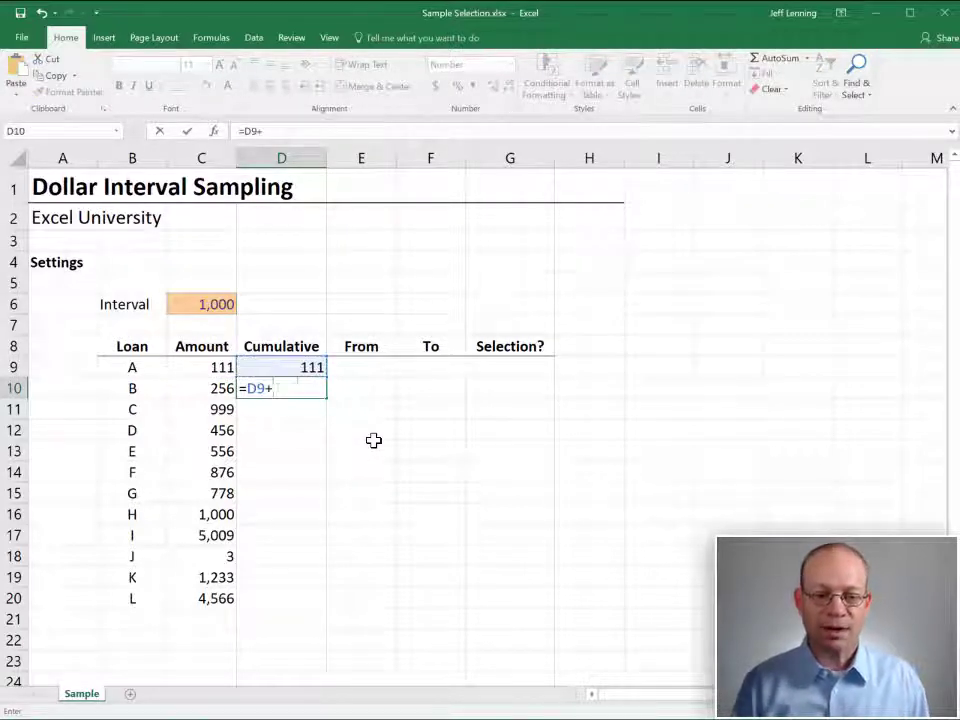
pyautogui.press('Left')
pyautogui.press('Return')
pyautogui.press('Up')
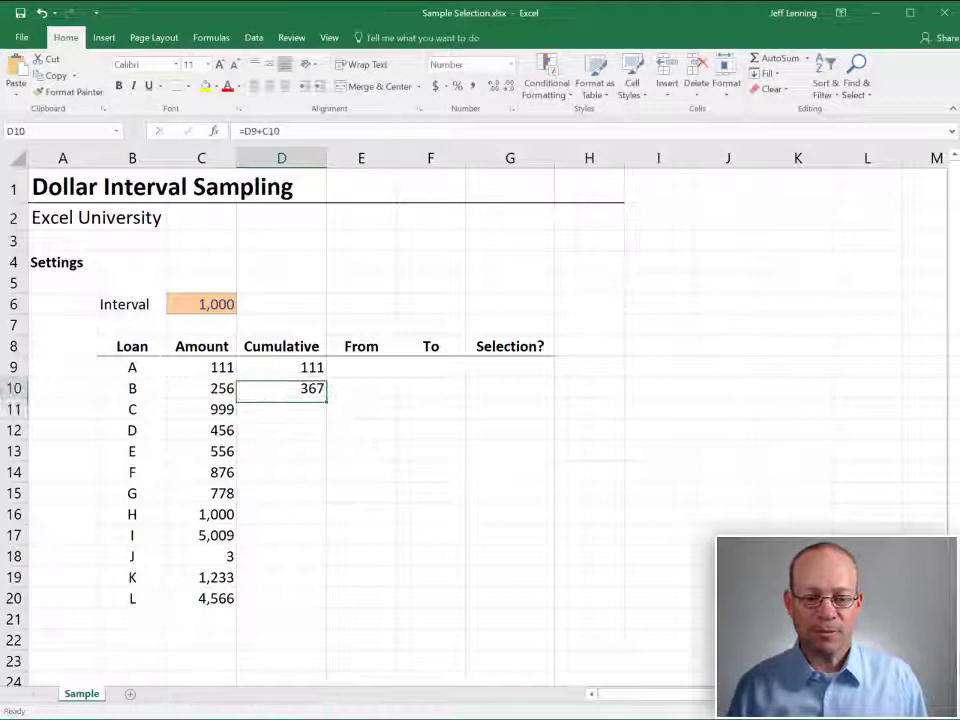
pyautogui.moveTo(327, 400); pyautogui.dragTo(326, 420)
# Mark loan C's running total of 1,366 with an x.
pyautogui.press('Down')
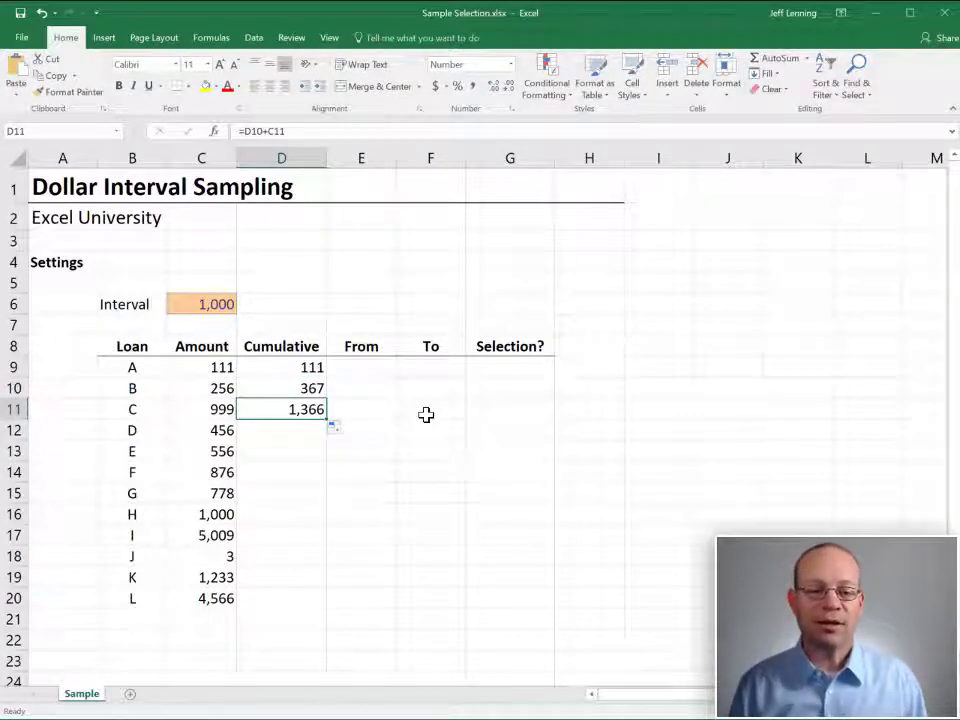
pyautogui.press('Right')
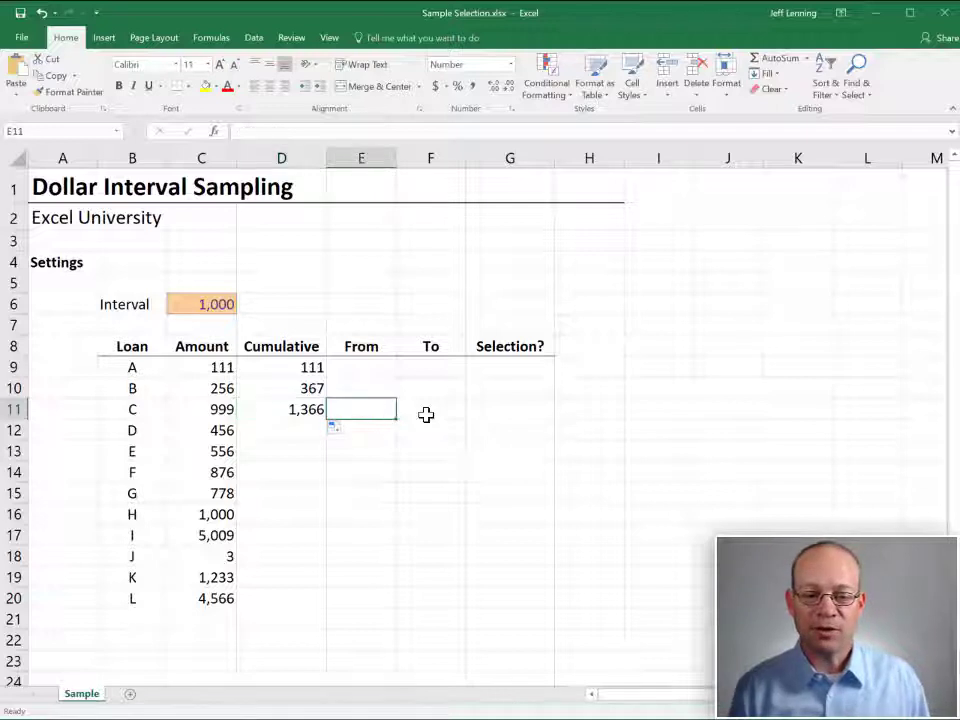
pyautogui.write('x')
pyautogui.press('Return')
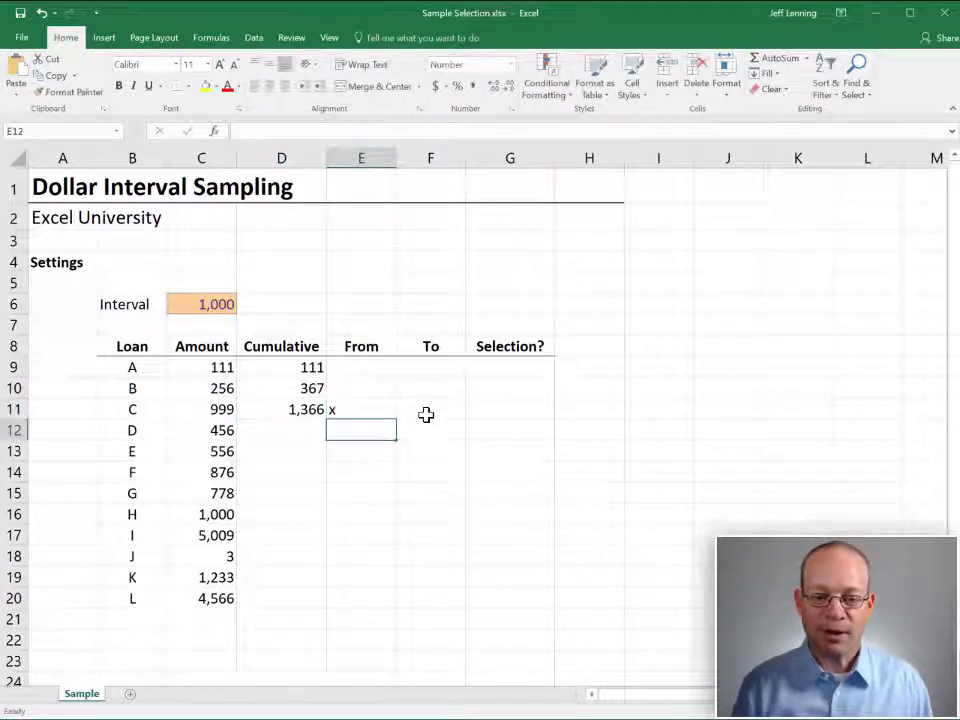
# Restart the total at loan D with =C12, add loan E, and mark 1,012 with x.
pyautogui.click(303, 430)
pyautogui.write('=')
pyautogui.press('Left')
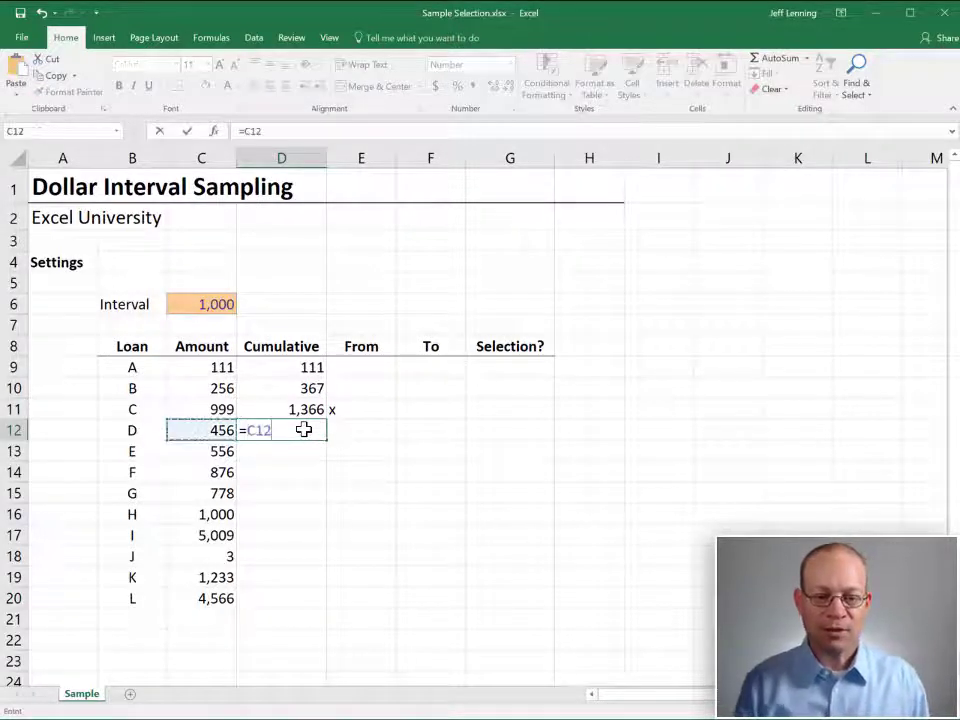
pyautogui.press('Return')
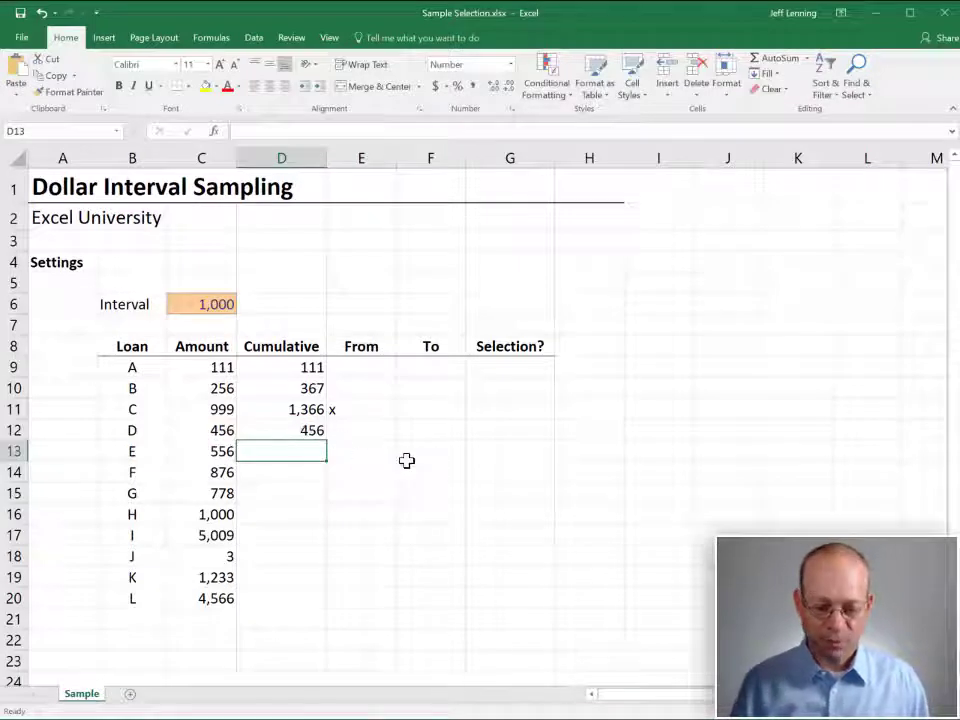
pyautogui.write('=')
pyautogui.press('Left')
pyautogui.write('+')
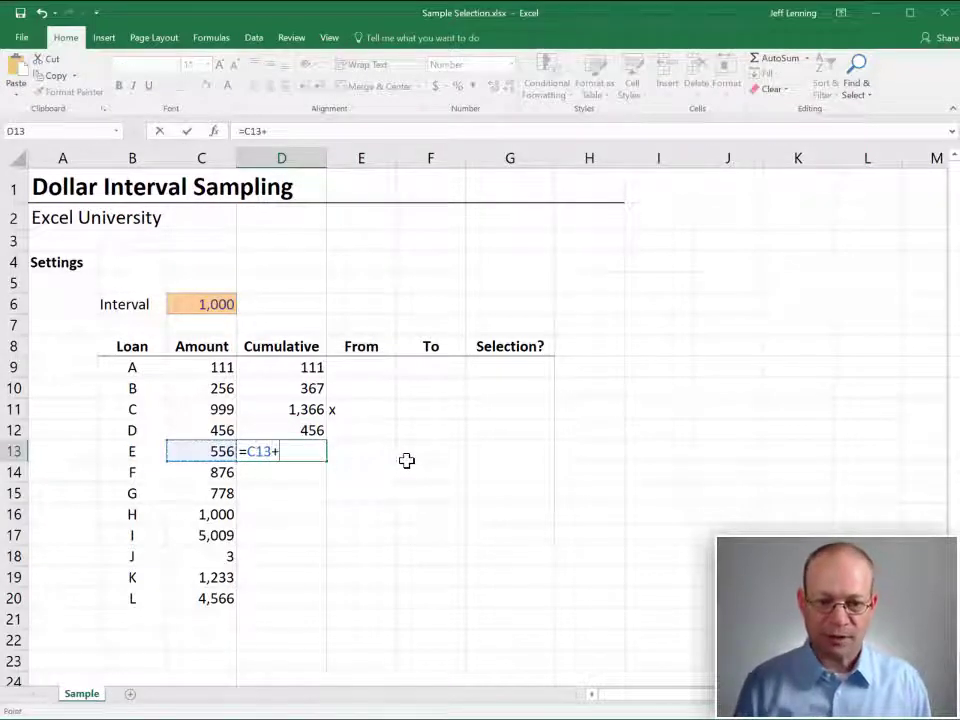
pyautogui.press('Up')
pyautogui.press('Return')
pyautogui.click(371, 449)
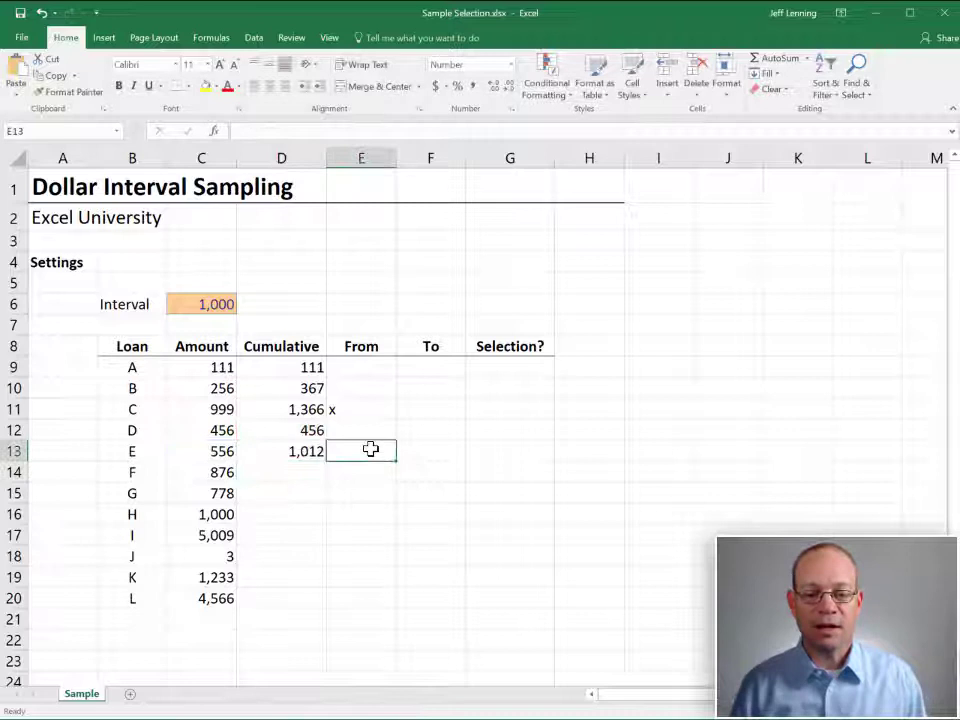
pyautogui.write('x')
pyautogui.press('Return')
# Restart the total at loan F with =C14, add loan G, and mark 1,654 with x.
pyautogui.click(302, 467)
pyautogui.write('=')
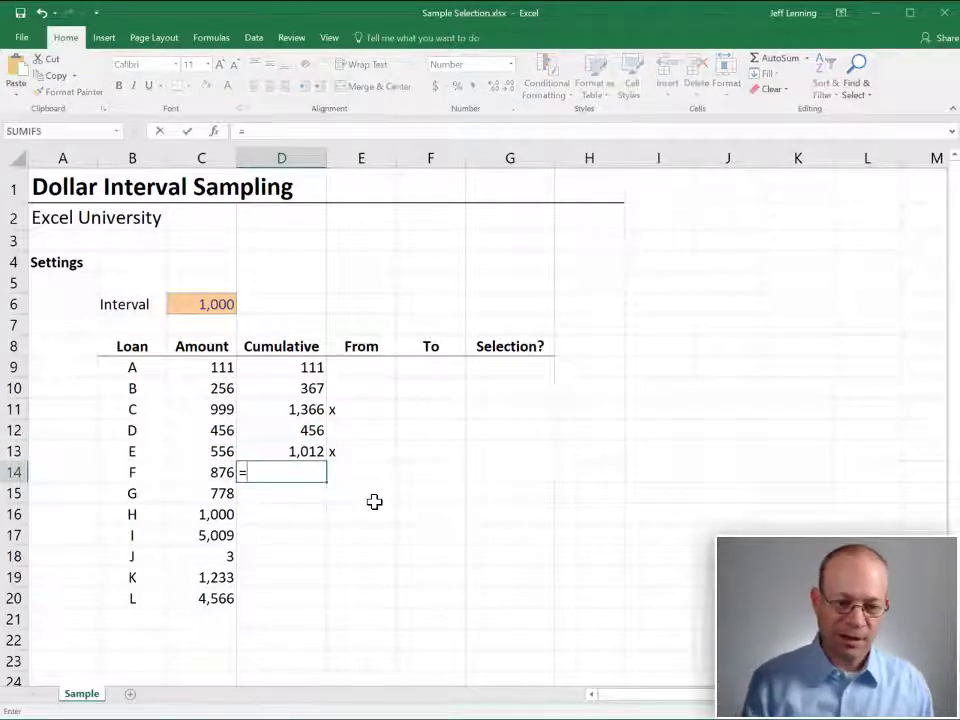
pyautogui.press('Left')
pyautogui.press('Return')
pyautogui.write('=')
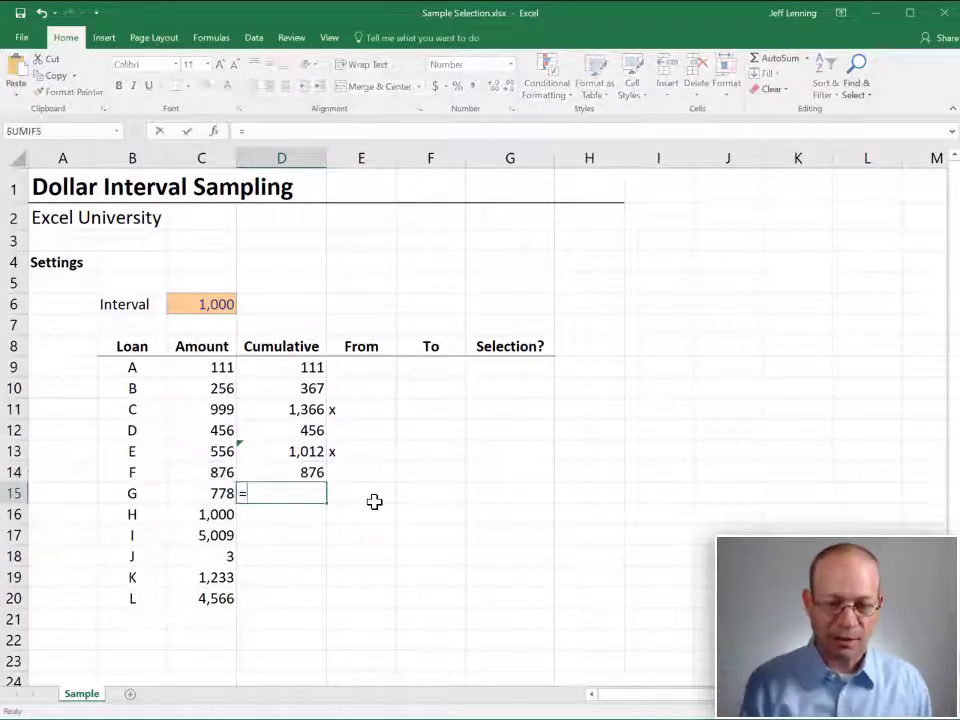
pyautogui.press('Left')
pyautogui.write('+')
pyautogui.press('Up')
pyautogui.press('Return')
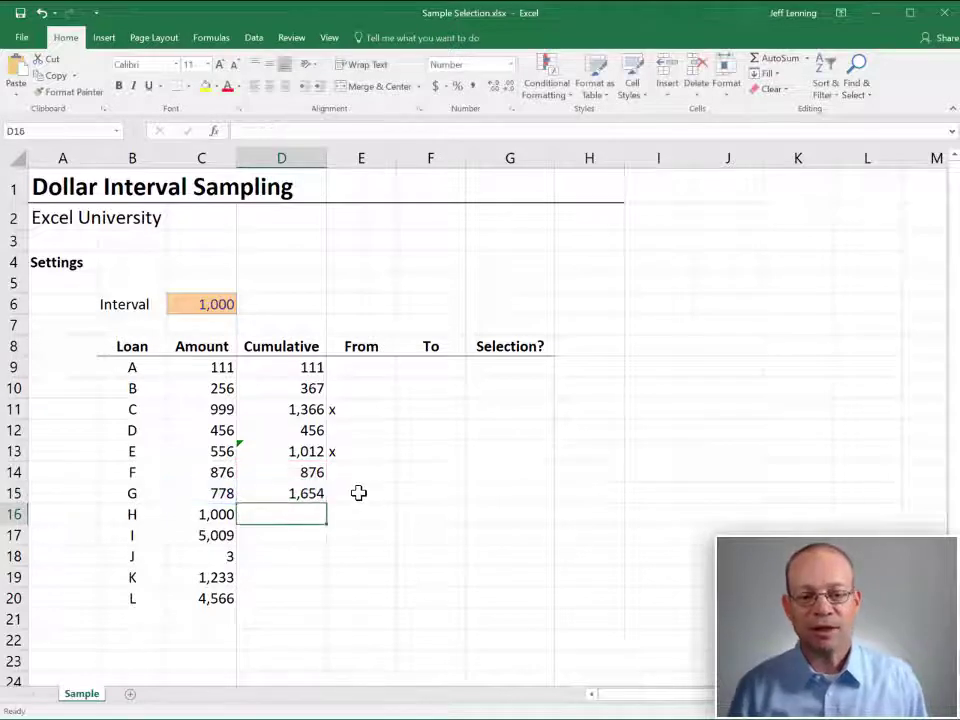
pyautogui.click(360, 493)
pyautogui.write('x')
pyautogui.click(449, 478)
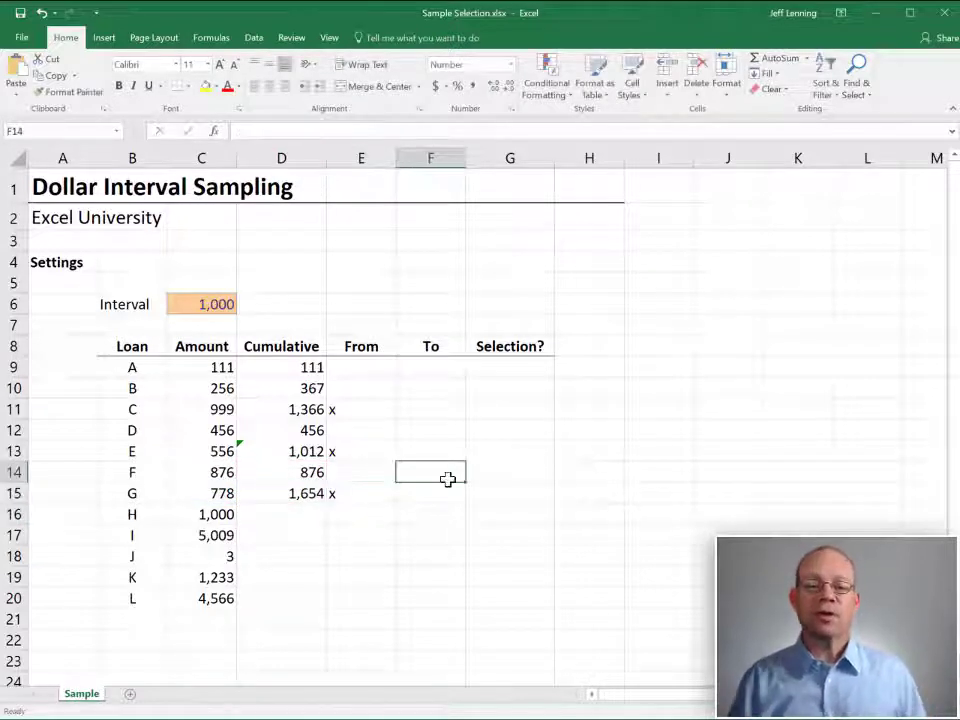
pyautogui.moveTo(306, 367); pyautogui.dragTo(366, 497)
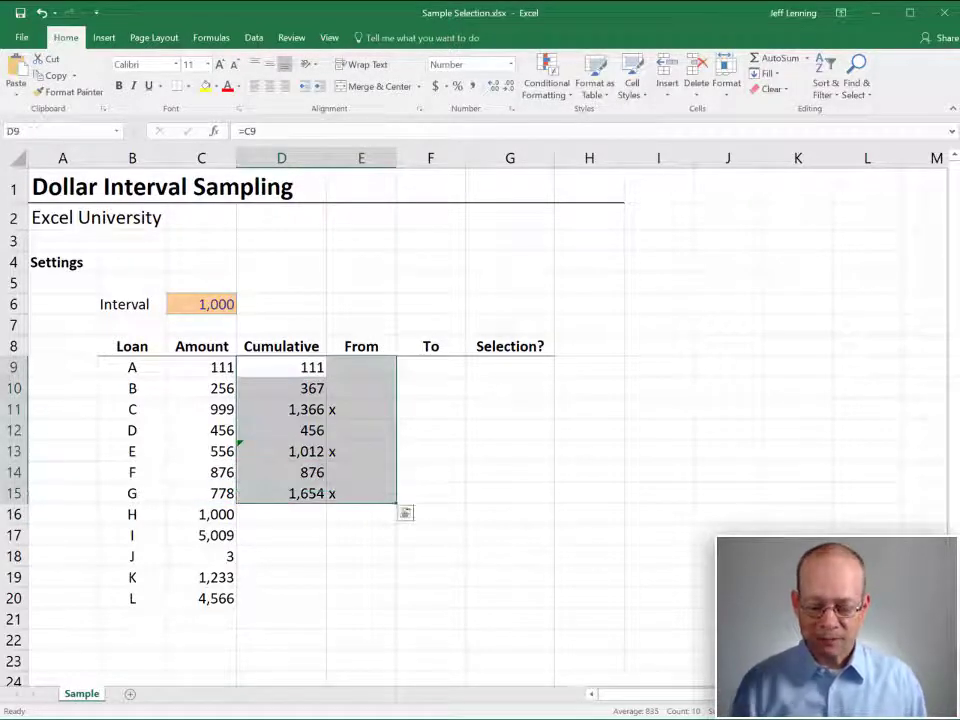
# Clear the trial totals and x marks, then delete the Cumulative column.
pyautogui.press('Delete')
pyautogui.click(281, 158)
pyautogui.hotkey('alt', 'e')
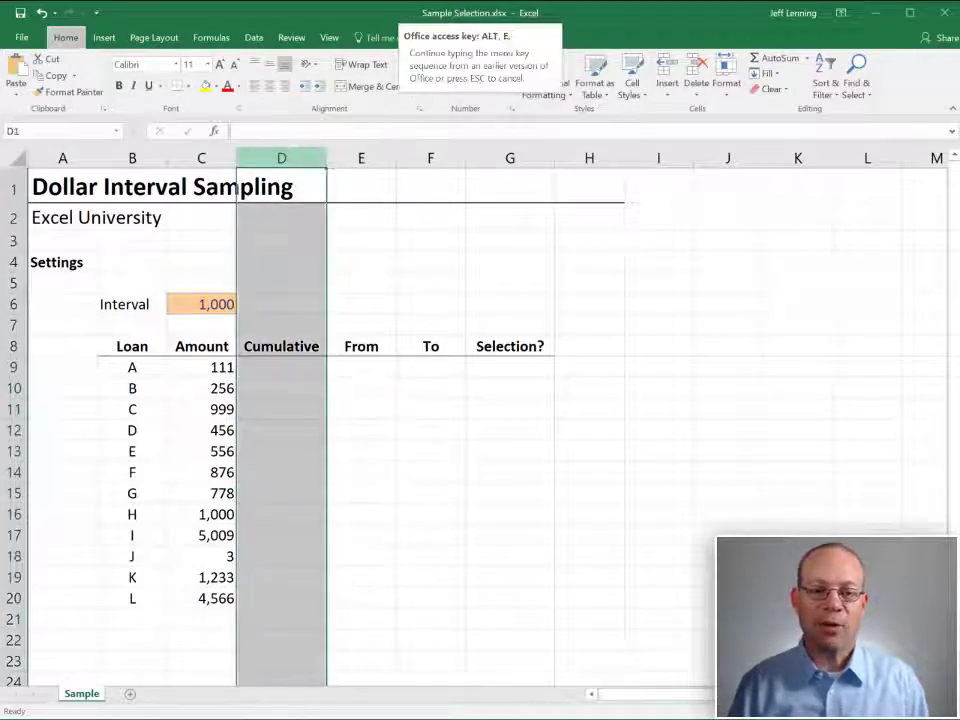
pyautogui.press('d')
# Highlight the empty From, To and Selection? cells for all loans, ending on D9.
pyautogui.click(271, 367)
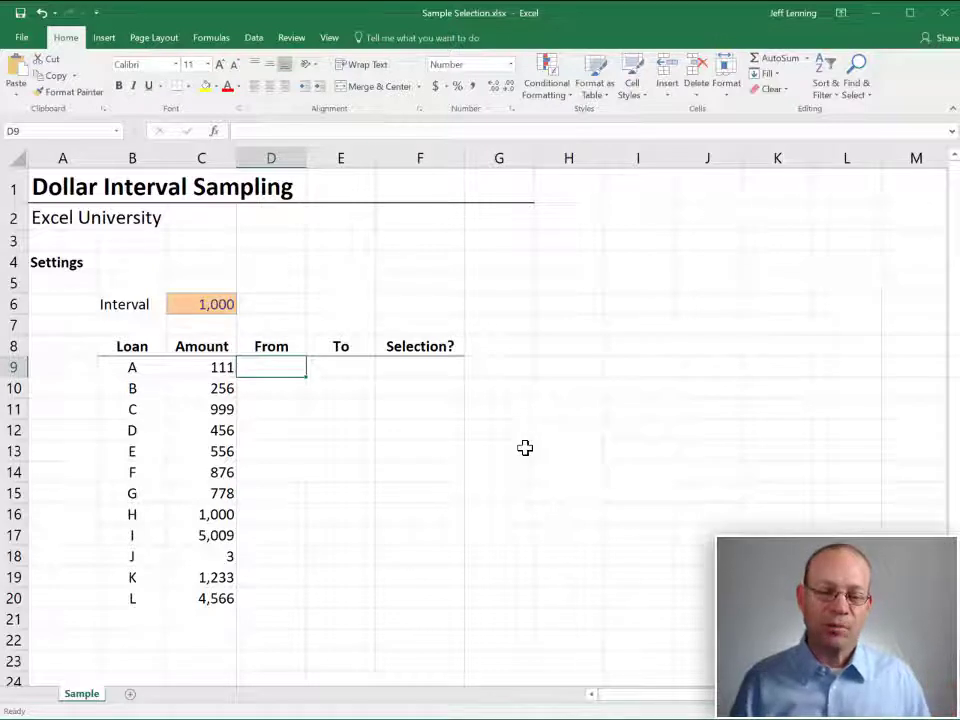
pyautogui.moveTo(283, 371); pyautogui.dragTo(338, 598)
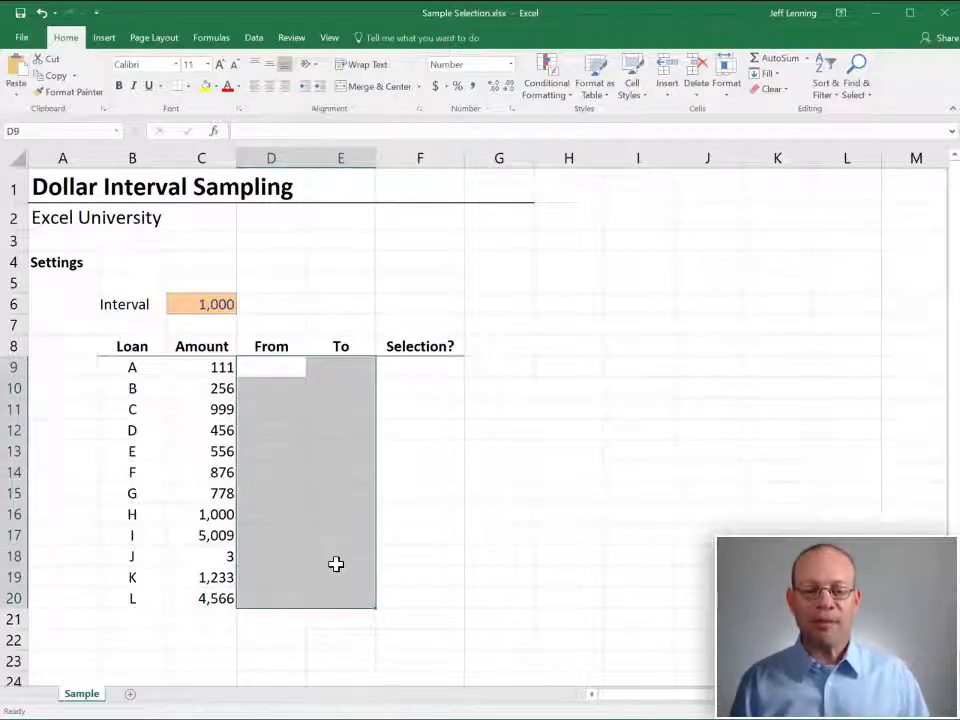
pyautogui.moveTo(444, 366); pyautogui.dragTo(420, 591)
pyautogui.click(289, 368)
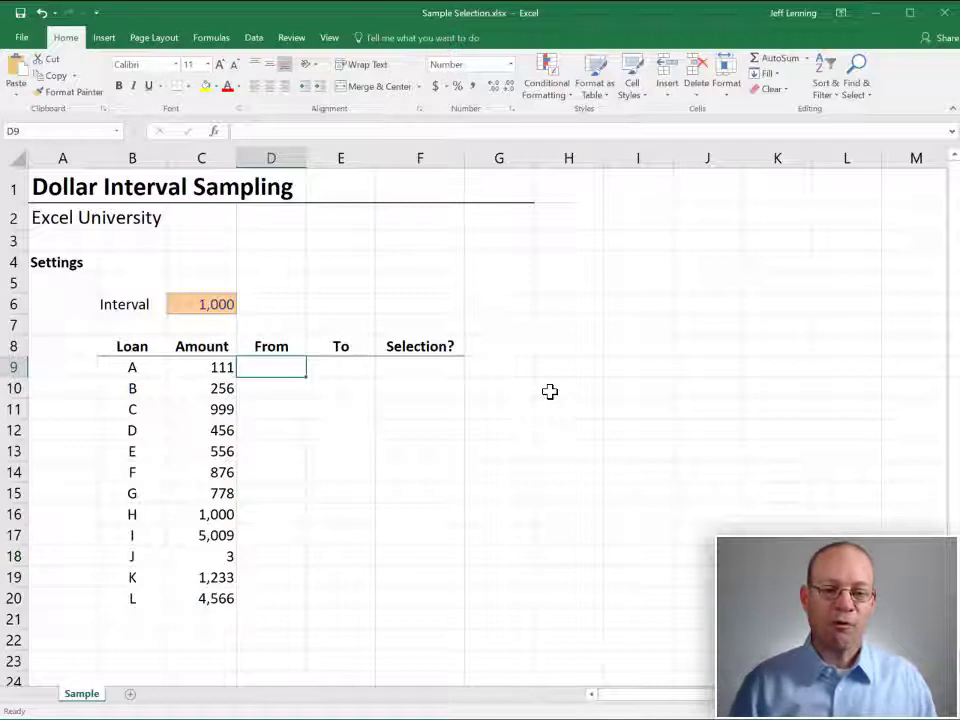
# Enter From 1 and a provisional To value of 111 for loan A.
pyautogui.write('1')
pyautogui.press('Tab')
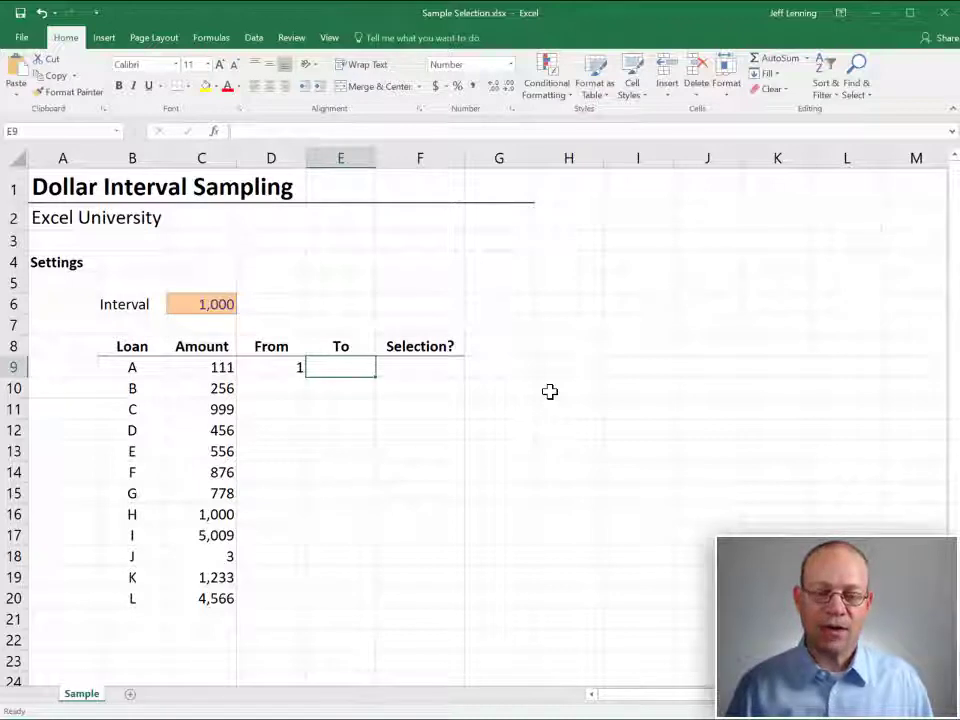
pyautogui.write('111')
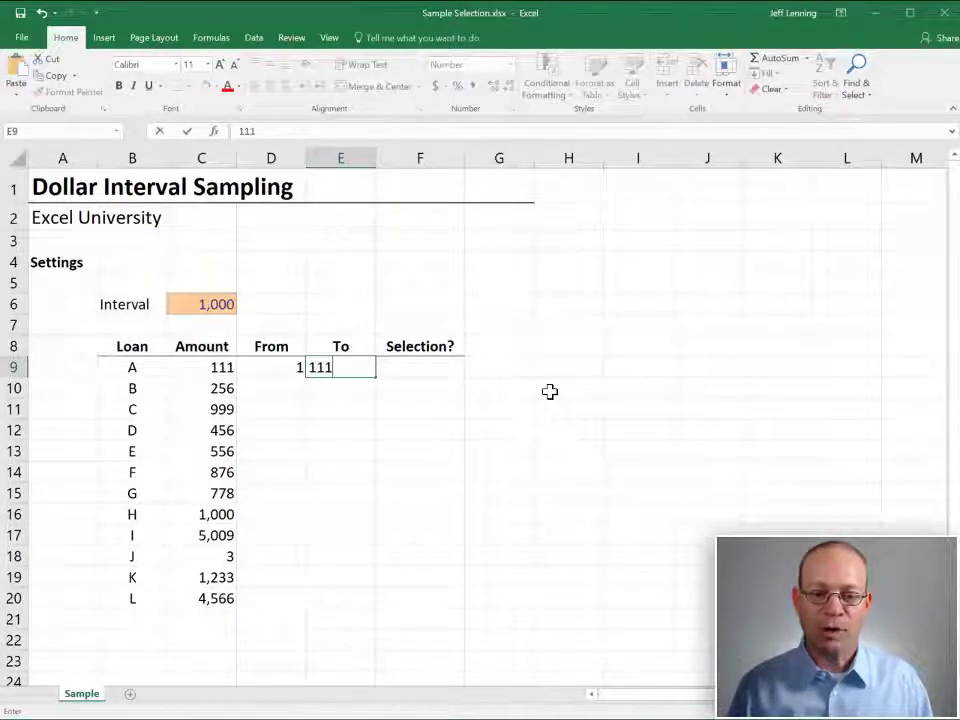
pyautogui.press('Return')
# Replace loan A's To with the formula =C9+D9-1, then select D9:E9.
pyautogui.press('Up')
pyautogui.press('Right')
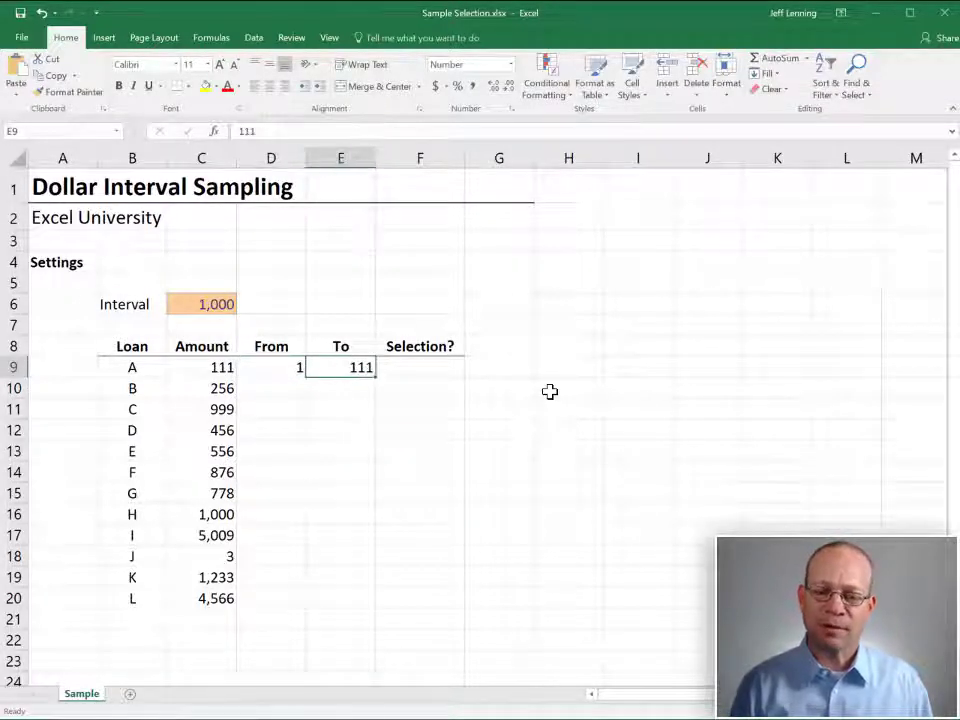
pyautogui.press('Delete')
pyautogui.write('=')
pyautogui.press('Left')
pyautogui.press('Left')
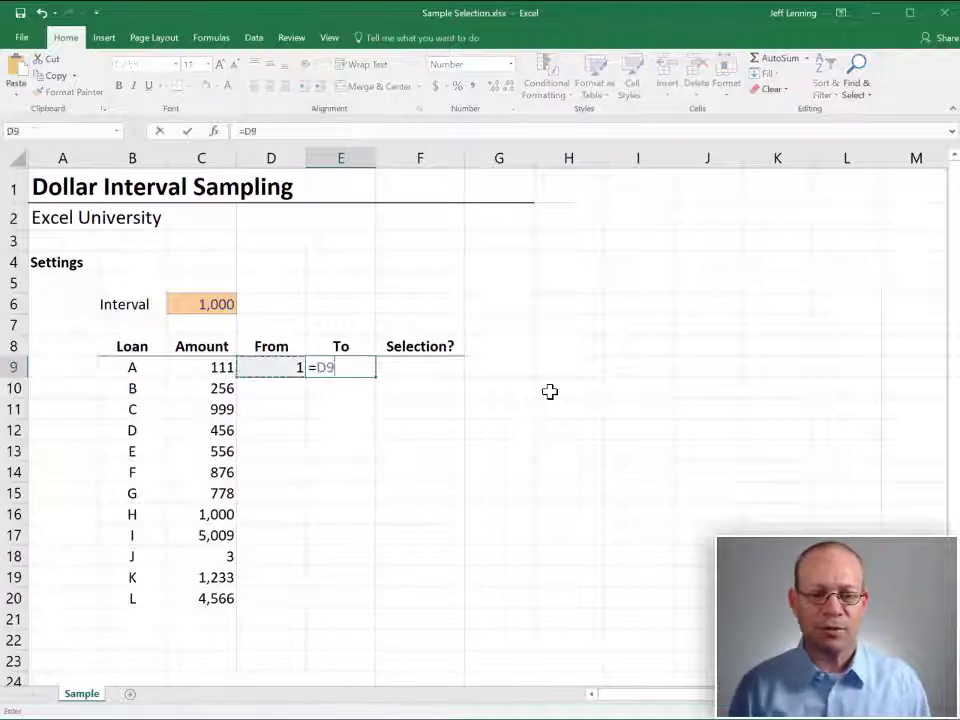
pyautogui.write('+')
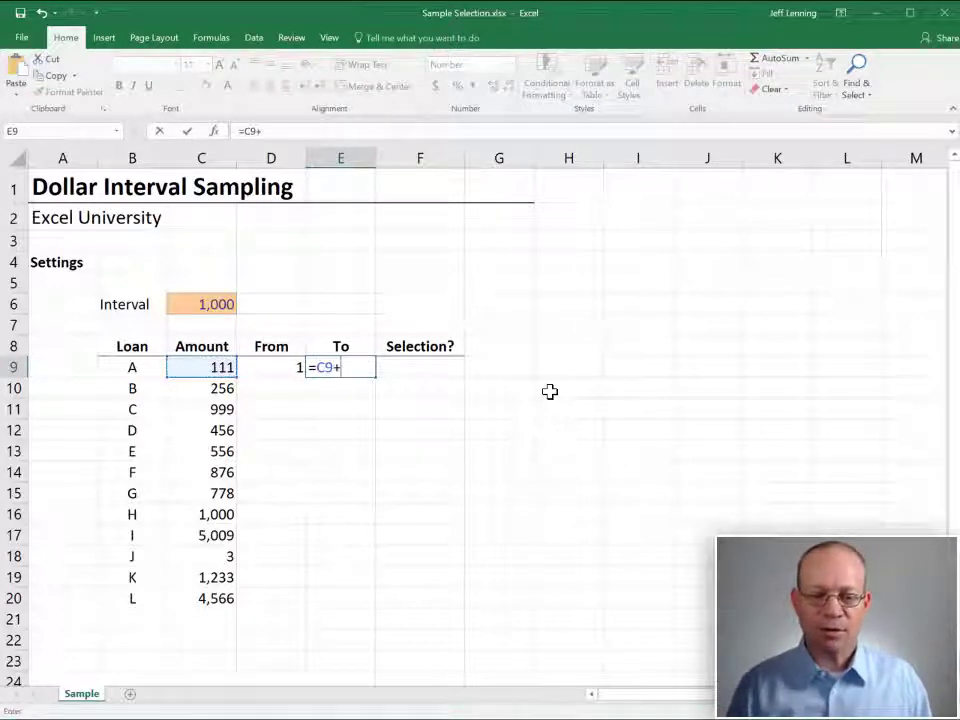
pyautogui.press('Left')
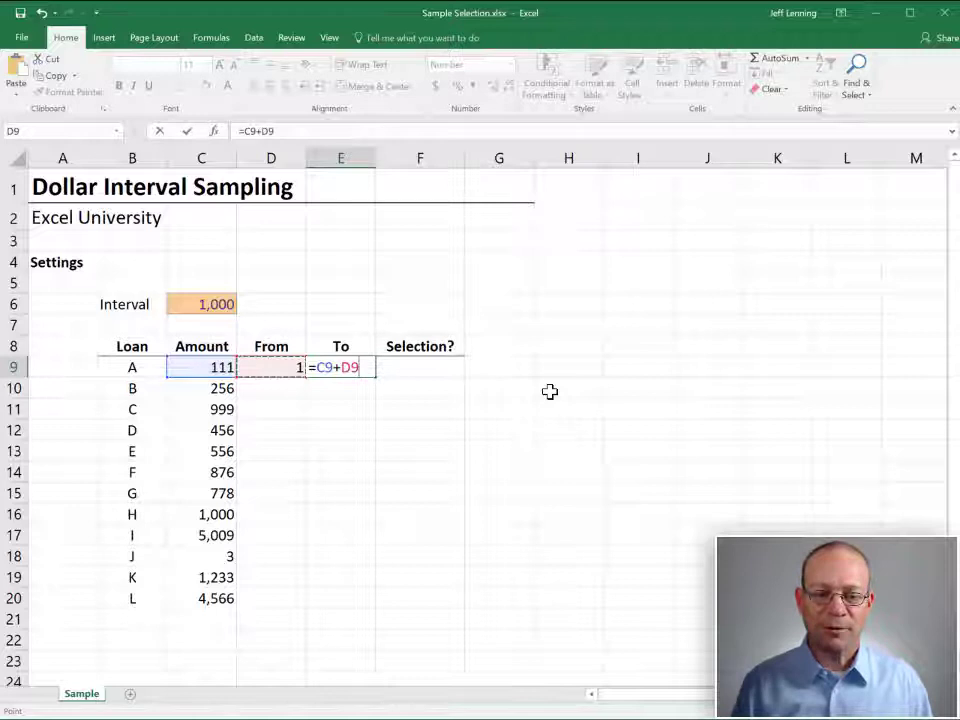
pyautogui.press('Return')
pyautogui.press('Up')
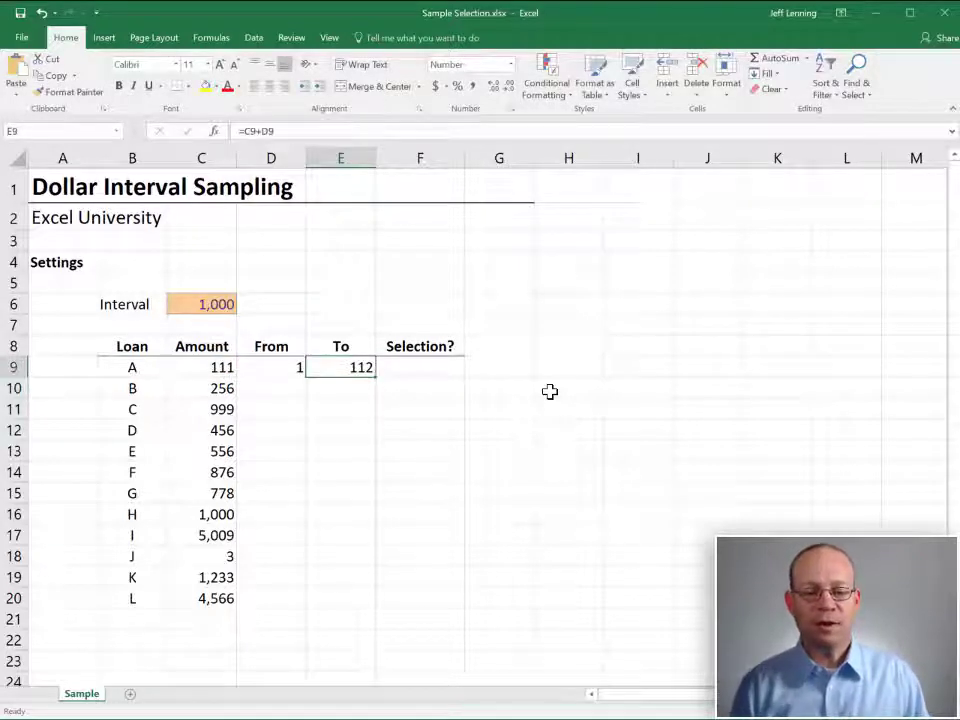
pyautogui.press('F2')
pyautogui.write('-1')
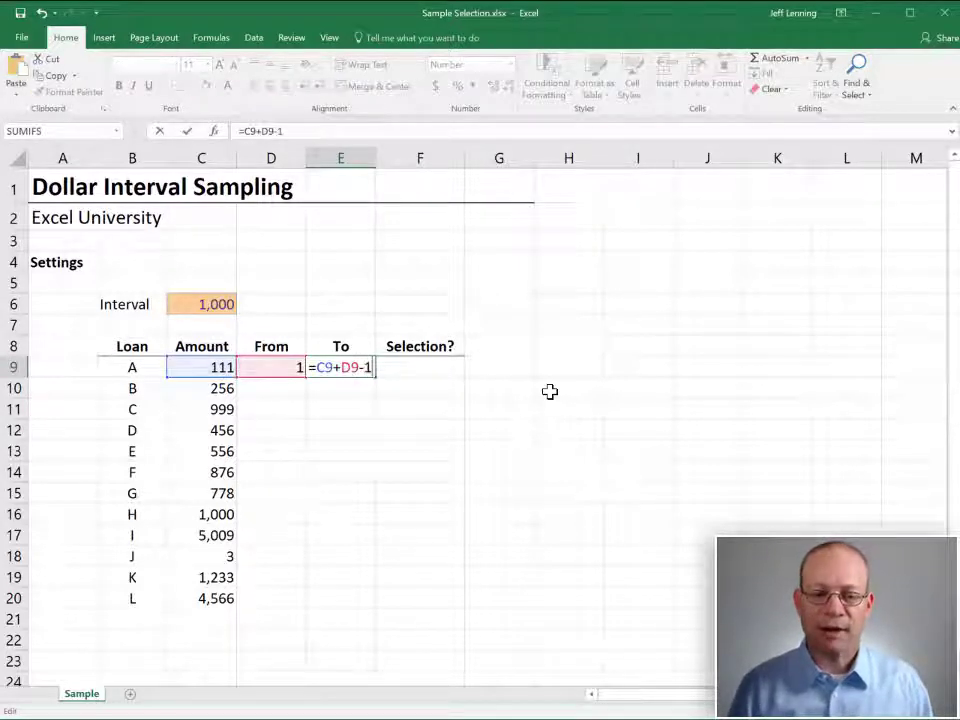
pyautogui.press('Return')
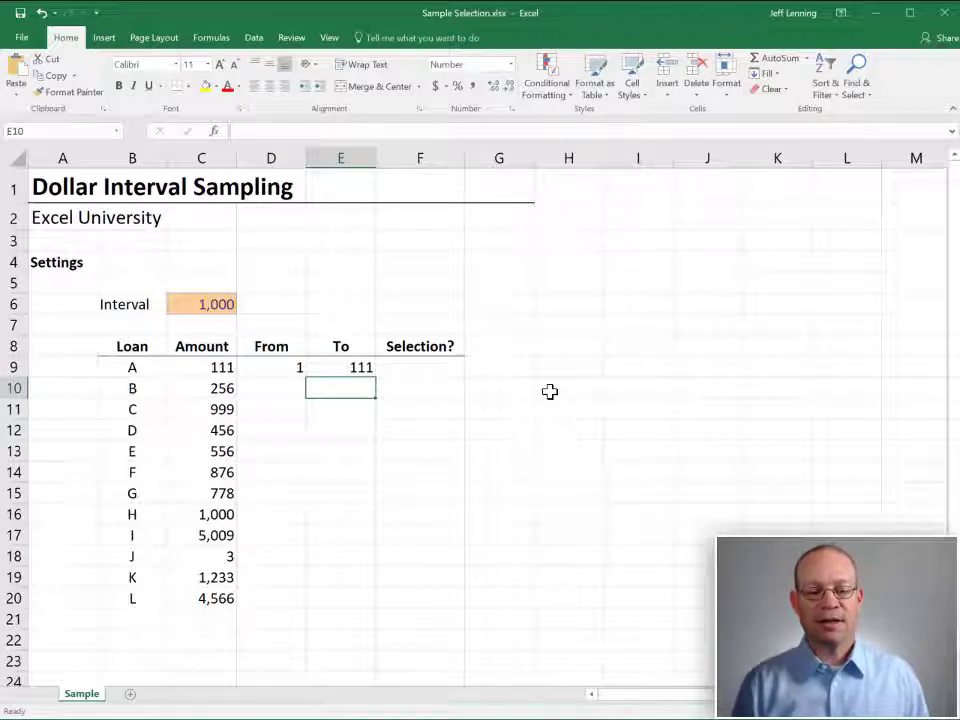
pyautogui.press('Up')
pyautogui.press('Left')
pyautogui.hotkey('shift', 'Right')
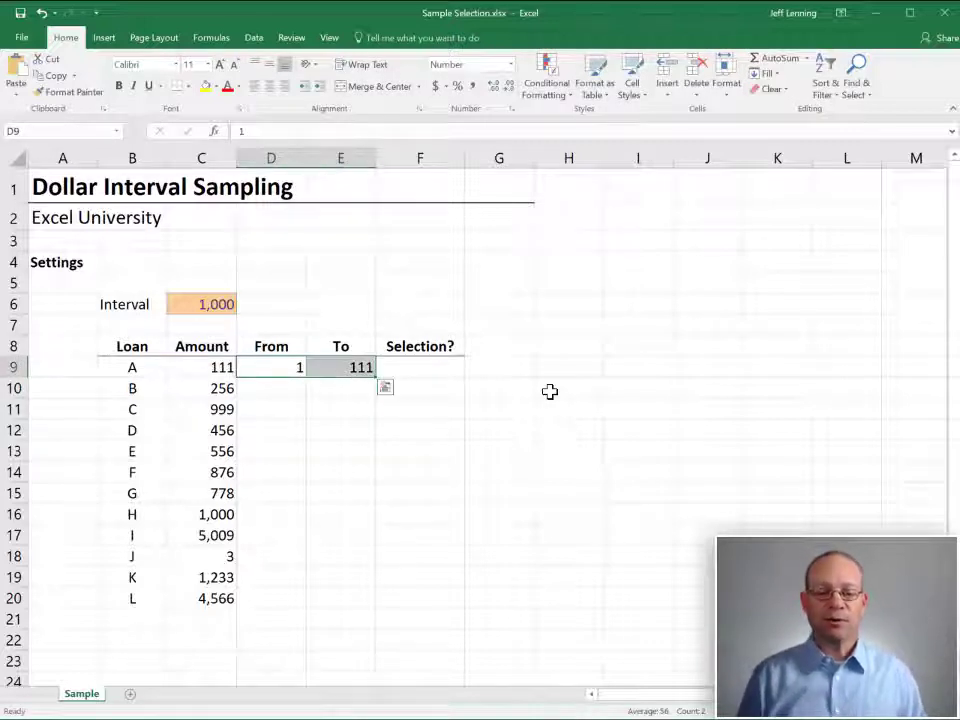
# Review the interval in C6, From in D9 and To in E9 before the test.
pyautogui.press('Right')
pyautogui.press('Right')
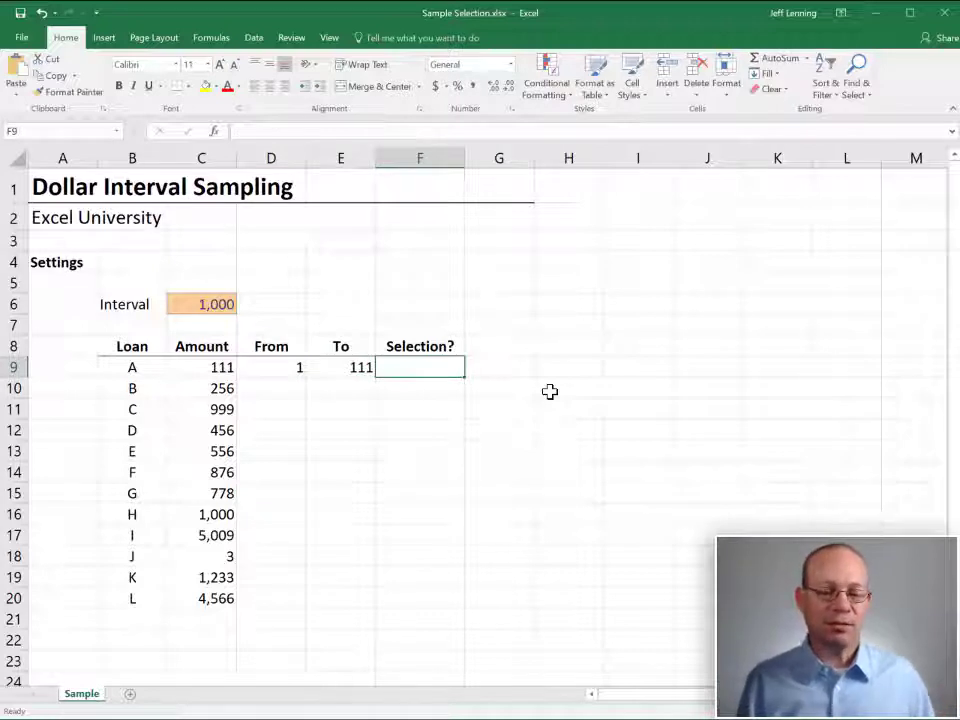
pyautogui.click(205, 304)
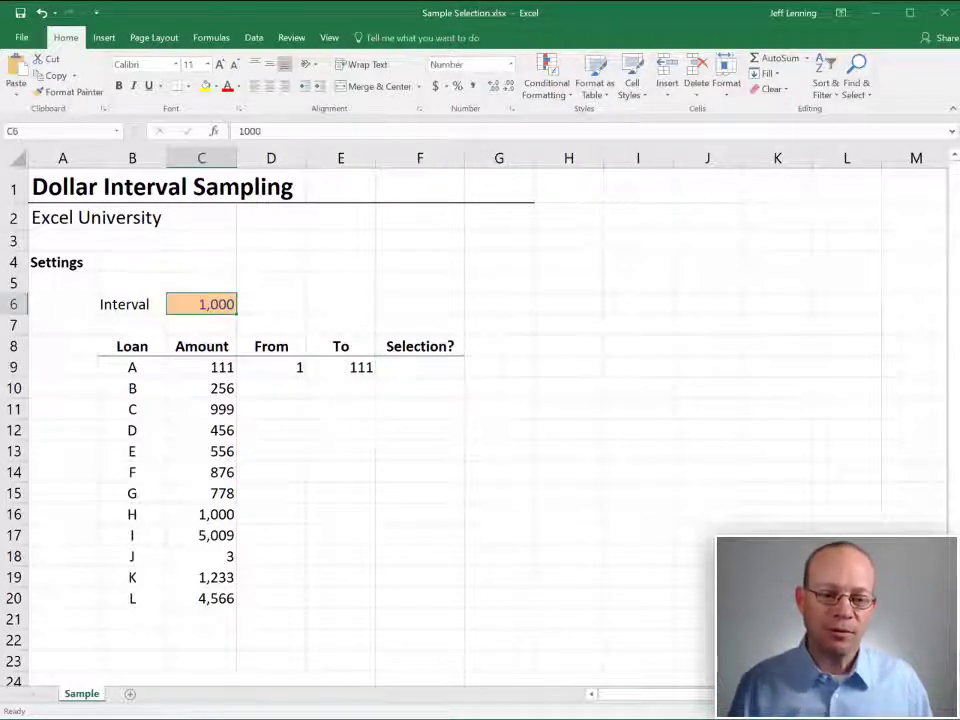
pyautogui.click(305, 372)
pyautogui.click(345, 370)
pyautogui.click(410, 372)
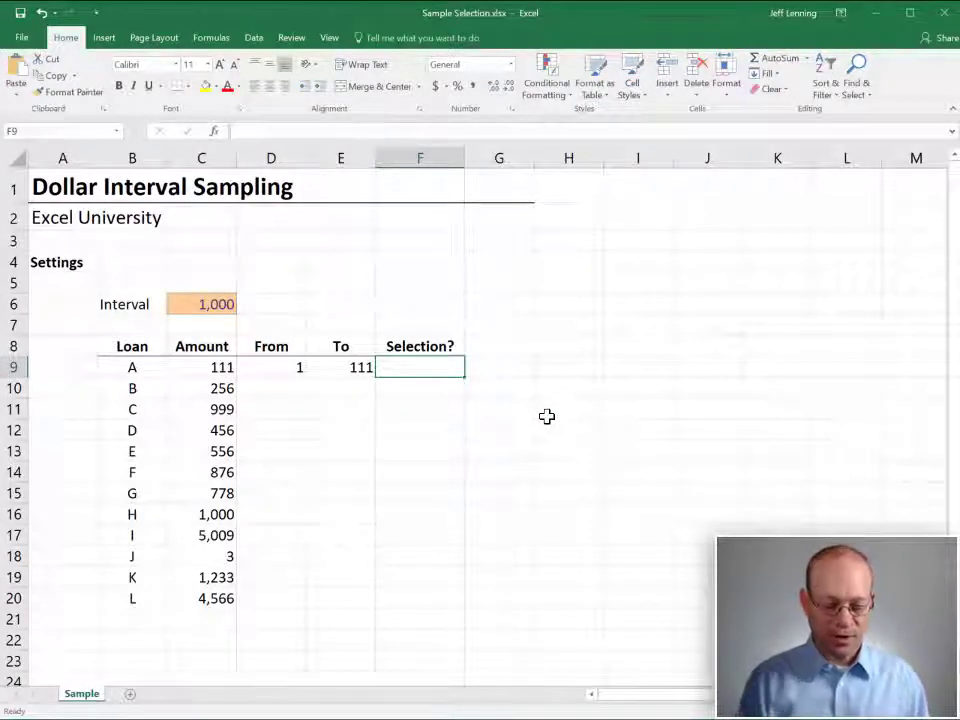
# Type =AND($C$6>=D9,$C$6<=E9) in F9, locking C6 with F4.
pyautogui.write('=and(')
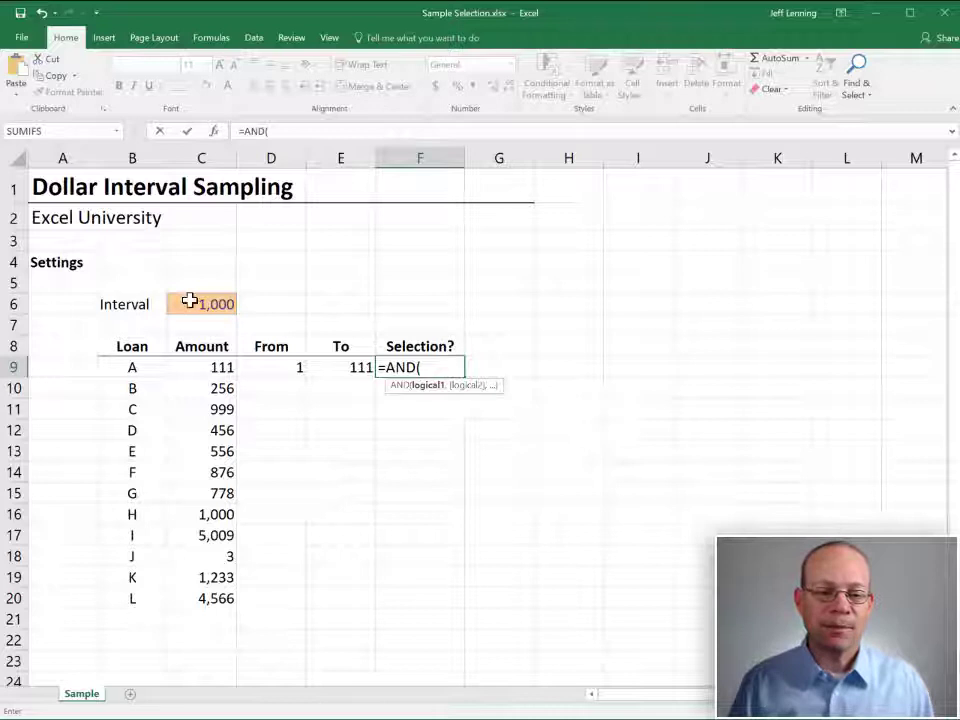
pyautogui.click(189, 300)
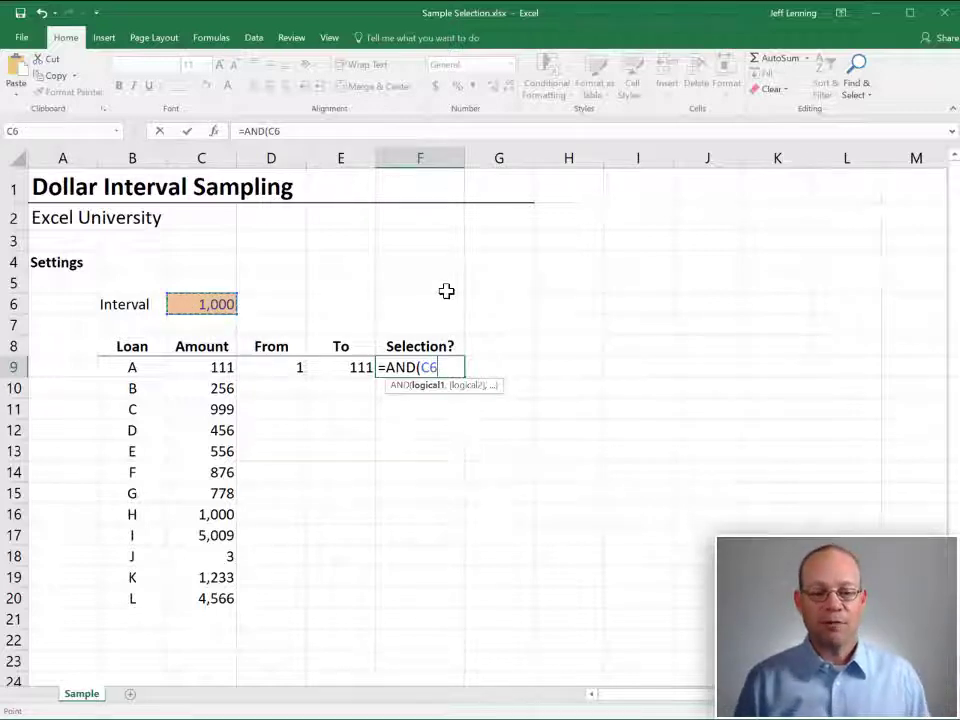
pyautogui.press('F4')
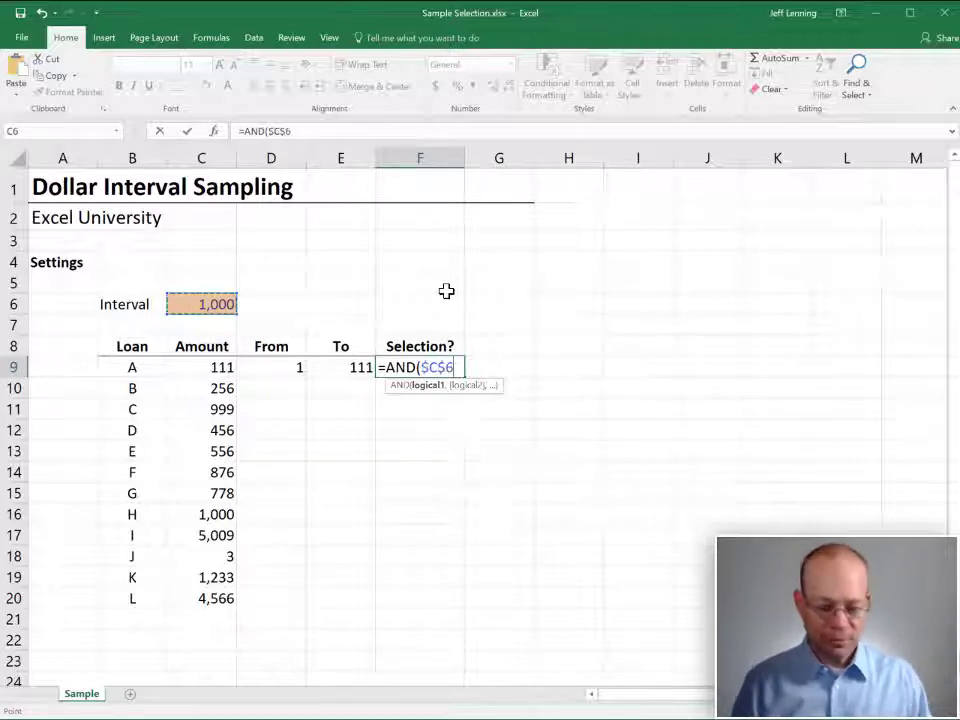
pyautogui.write('>=')
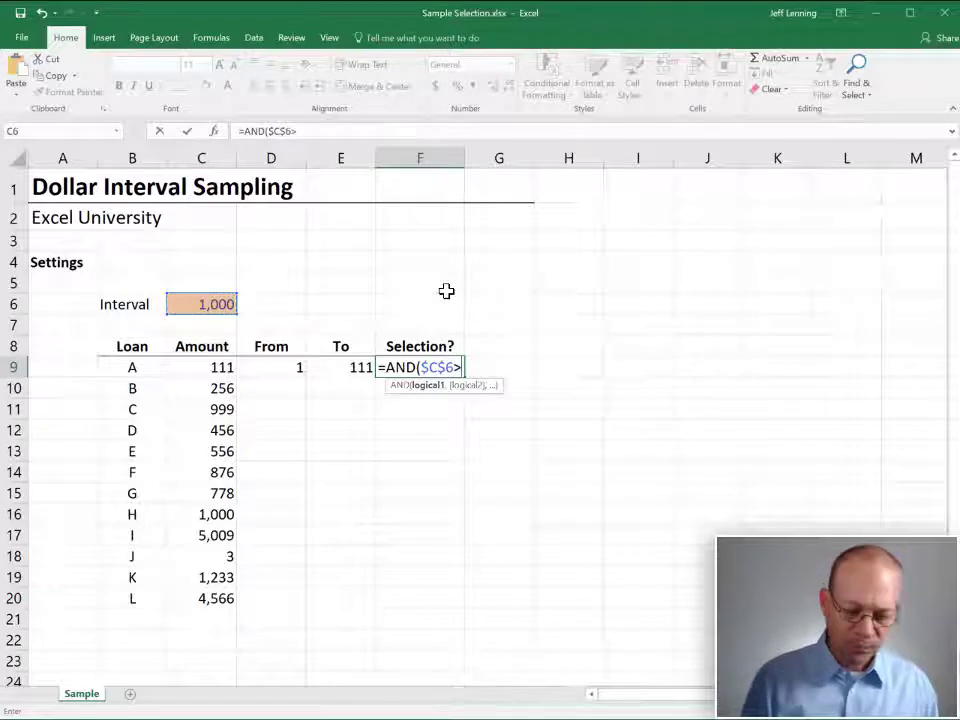
pyautogui.click(287, 370)
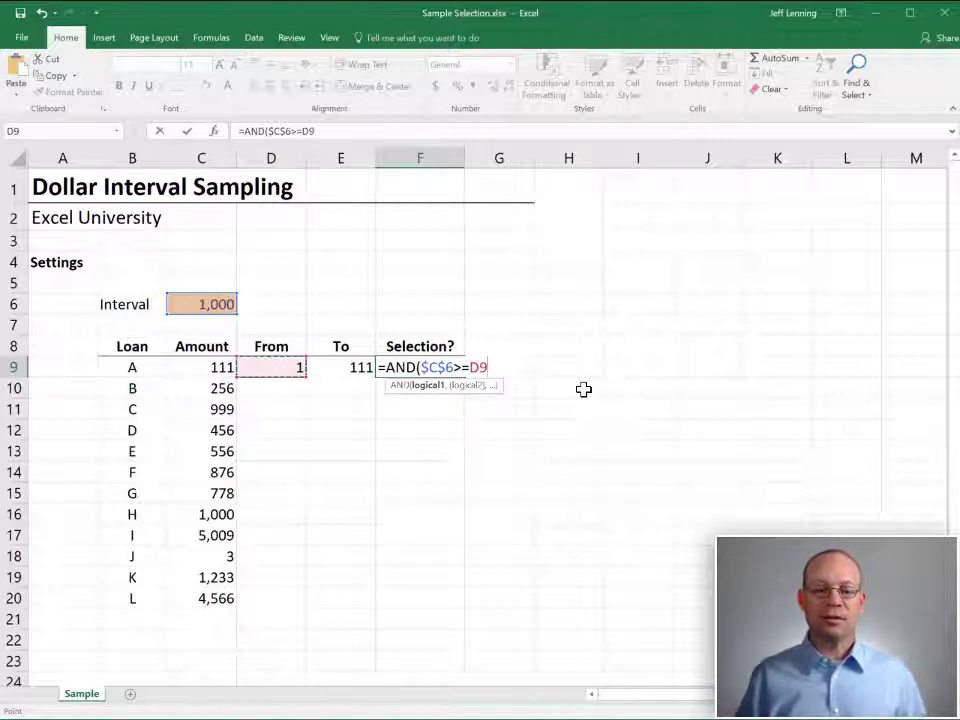
pyautogui.write(',')
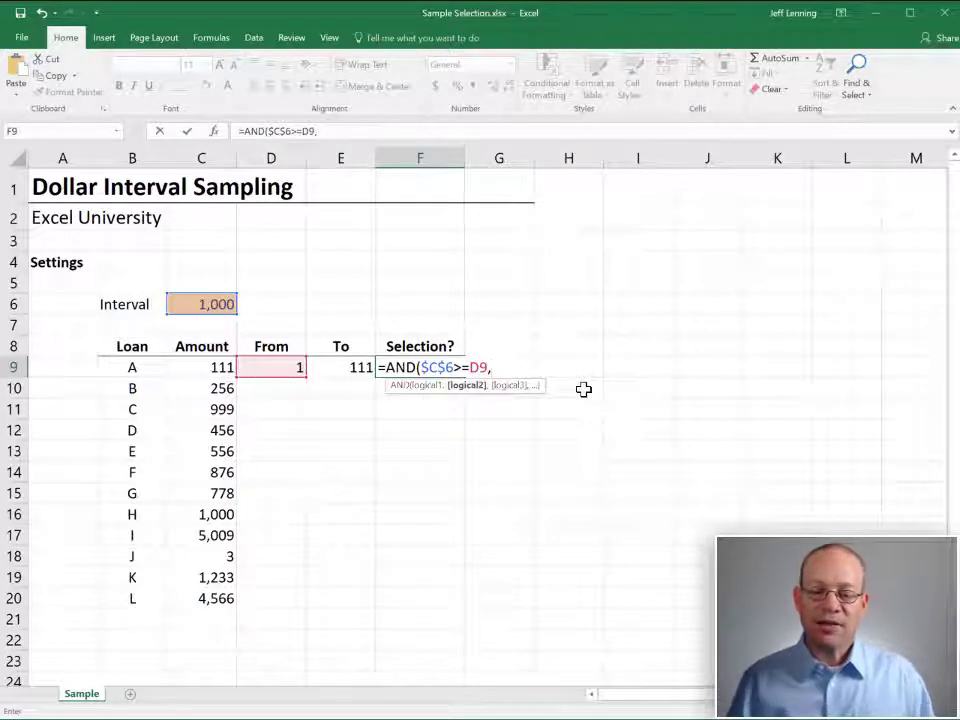
pyautogui.click(200, 304)
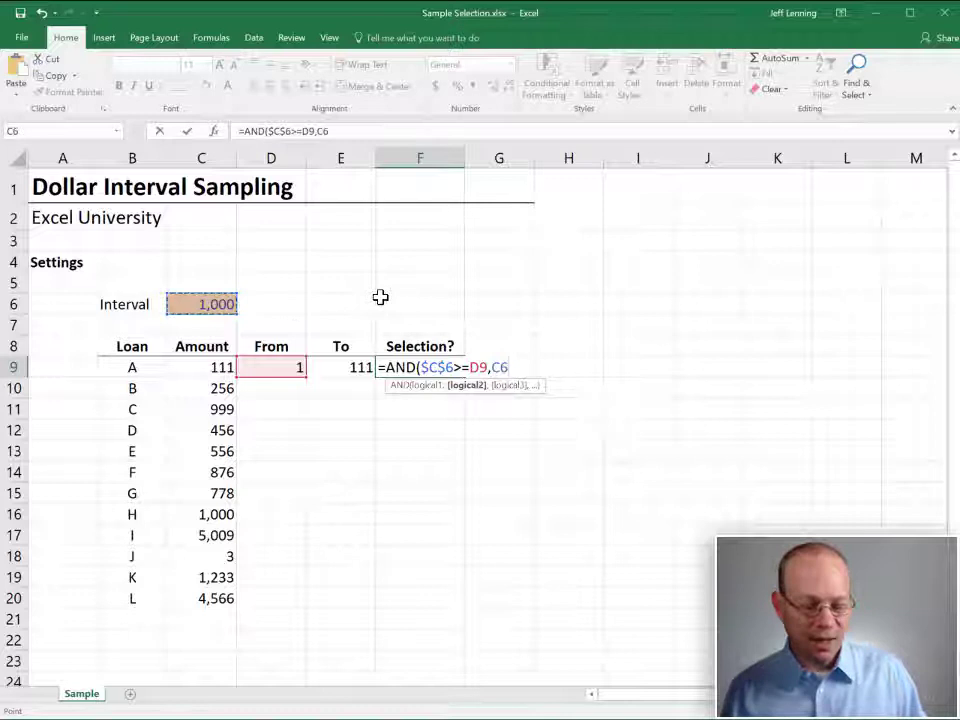
pyautogui.press('F4')
pyautogui.write('<')
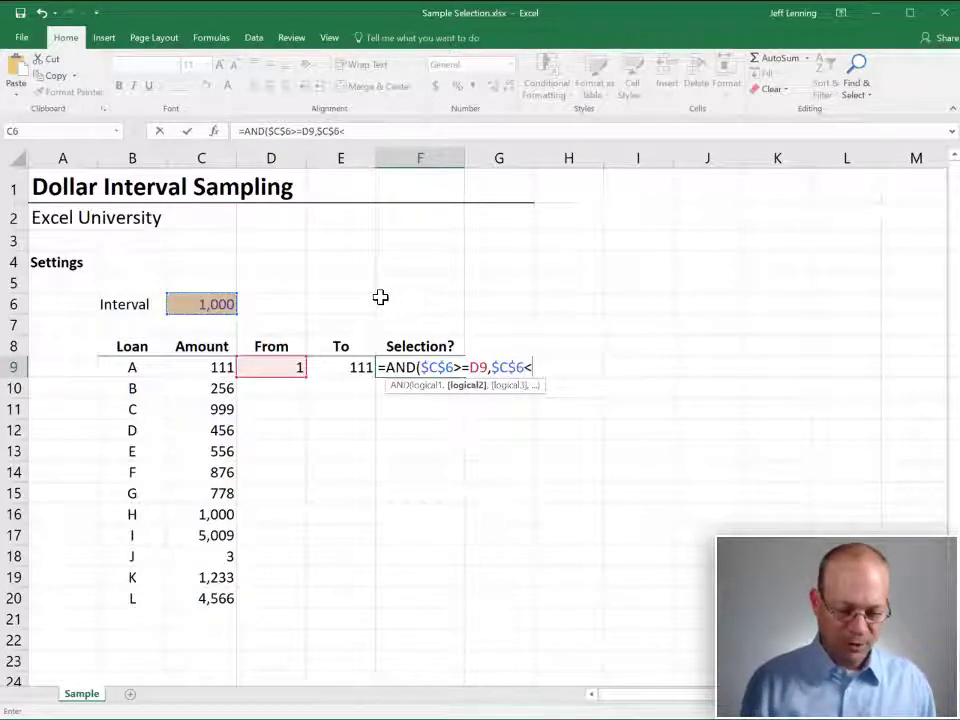
pyautogui.write('=')
pyautogui.click(350, 367)
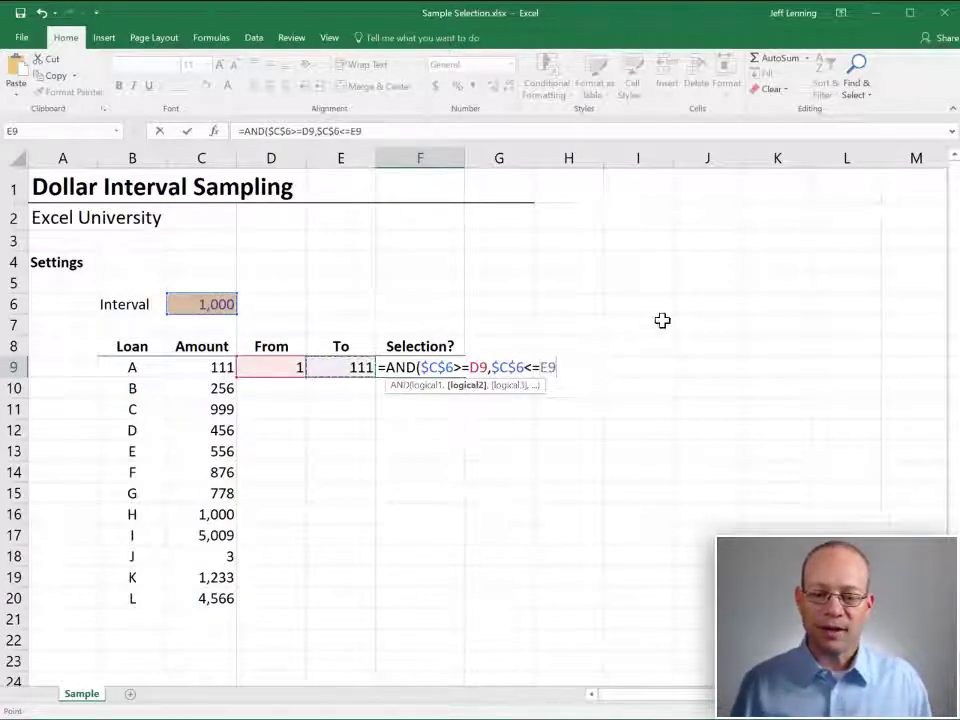
pyautogui.write(')')
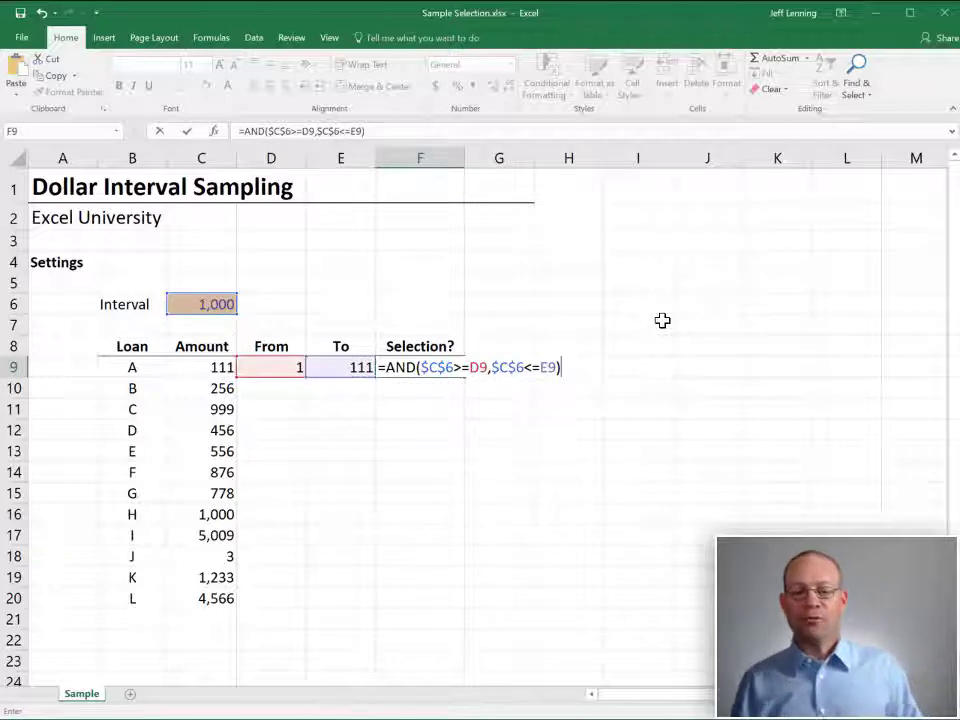
# Highlight each part of the AND formula to explain its two conditions.
pyautogui.click(397, 367)
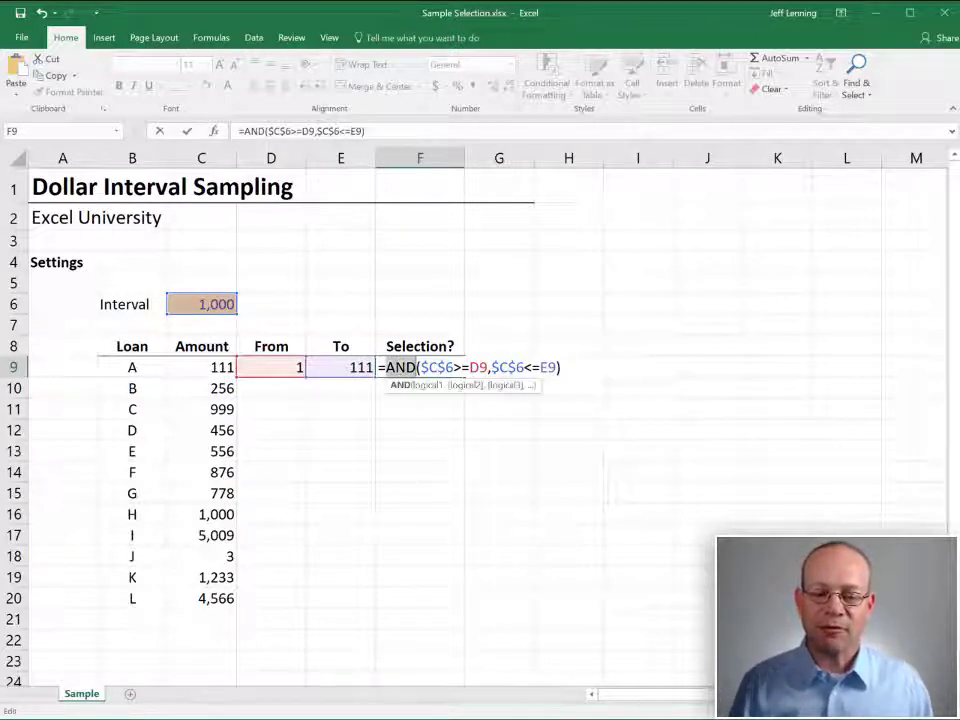
pyautogui.moveTo(421, 367); pyautogui.dragTo(557, 367)
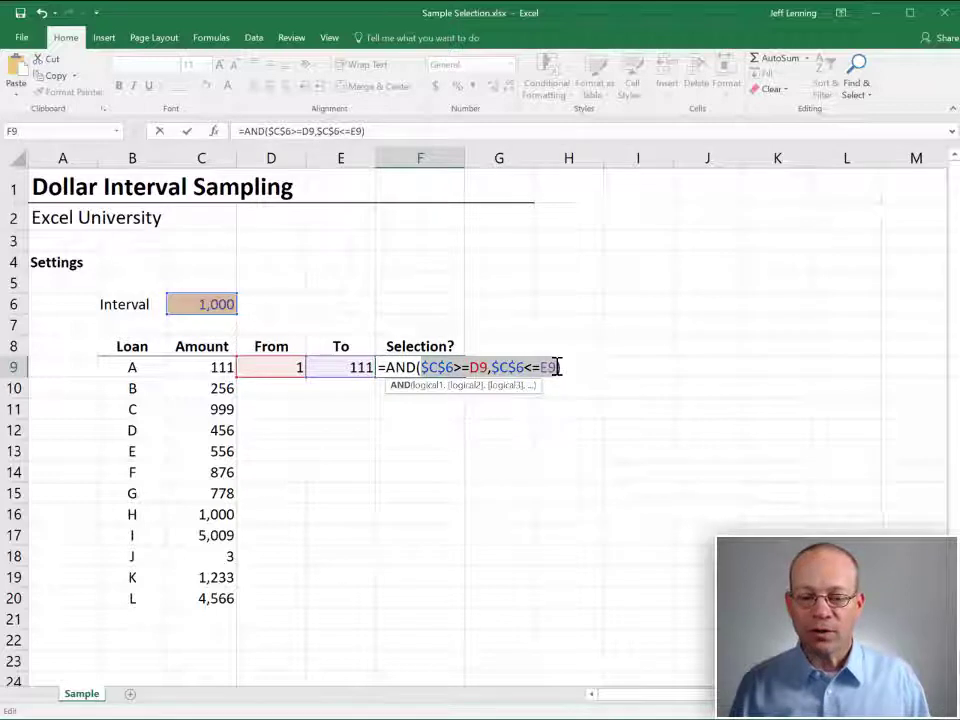
pyautogui.click(418, 367)
pyautogui.moveTo(421, 367); pyautogui.dragTo(484, 367)
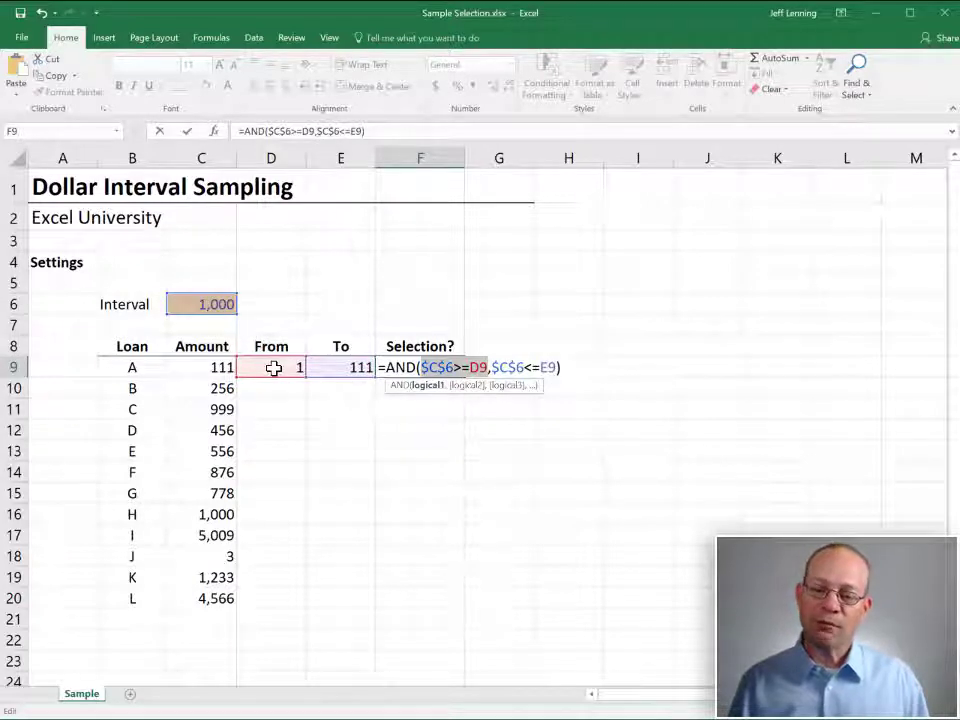
pyautogui.moveTo(421, 367); pyautogui.dragTo(449, 367)
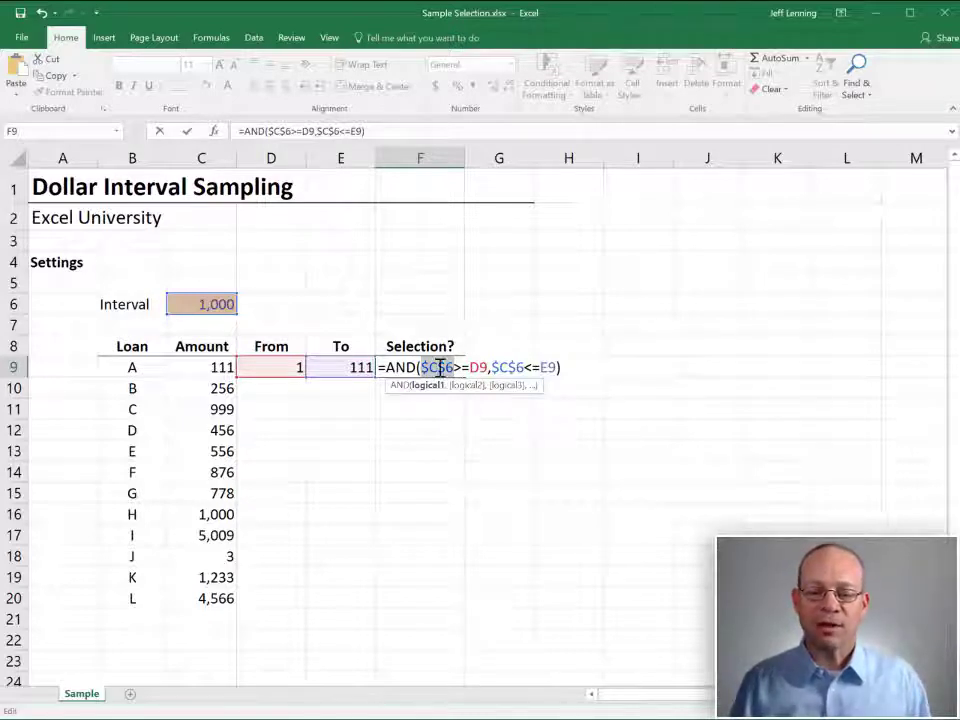
pyautogui.click(467, 367)
pyautogui.moveTo(469, 367); pyautogui.dragTo(483, 367)
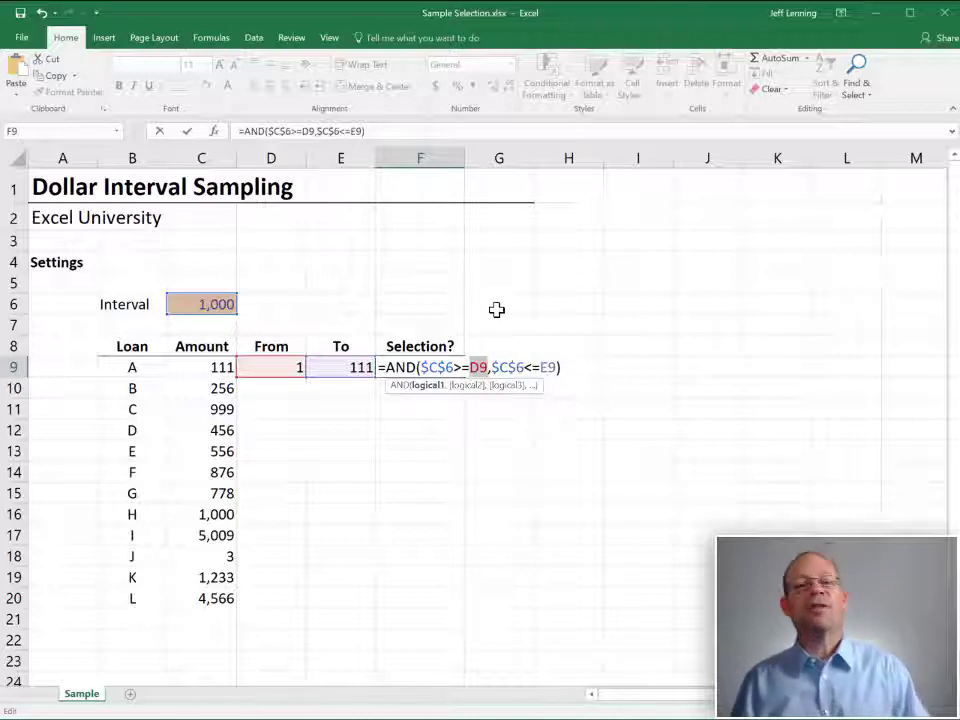
pyautogui.click(492, 367)
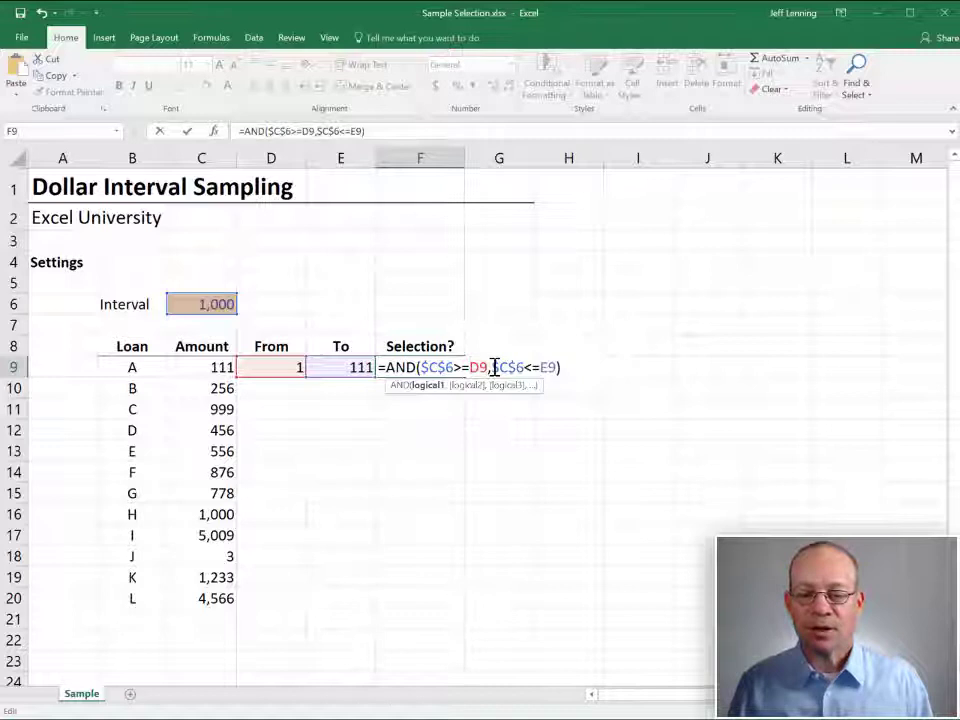
pyautogui.moveTo(494, 367); pyautogui.dragTo(553, 368)
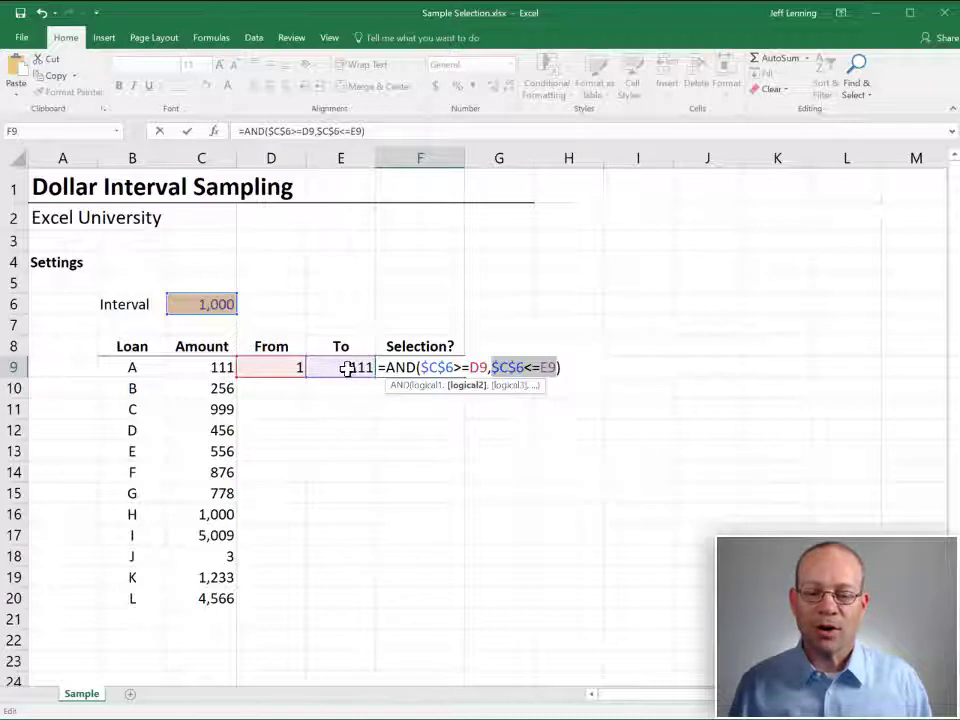
pyautogui.click(596, 364)
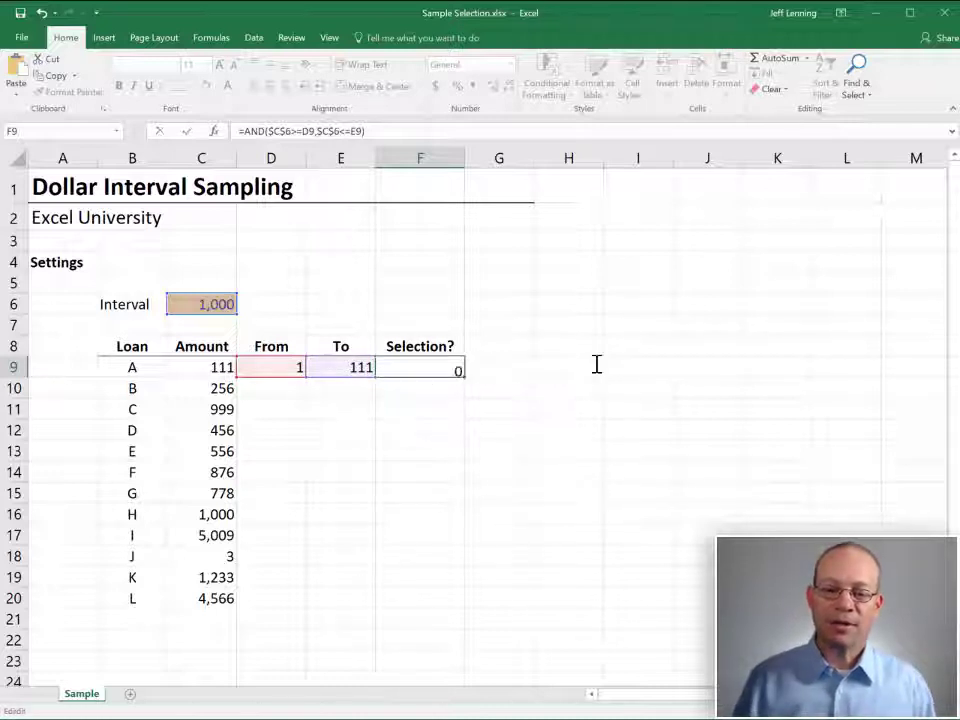
# Commit the AND formula so F9 shows FALSE, then review F9, E9 and D10.
pyautogui.press('Return')
pyautogui.click(418, 367)
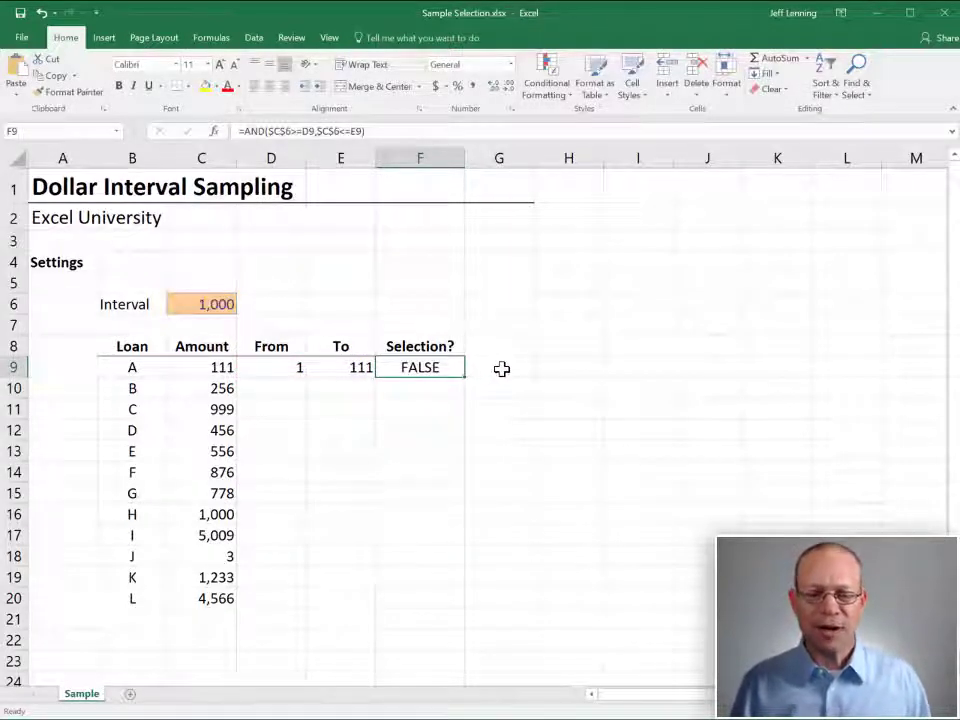
pyautogui.click(285, 387)
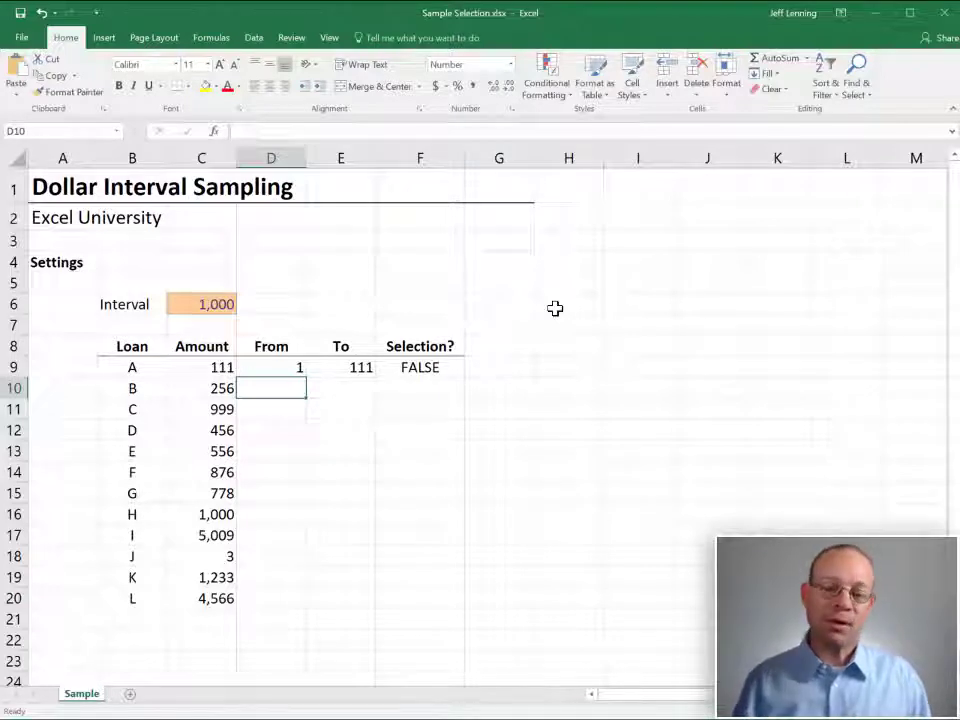
pyautogui.click(420, 367)
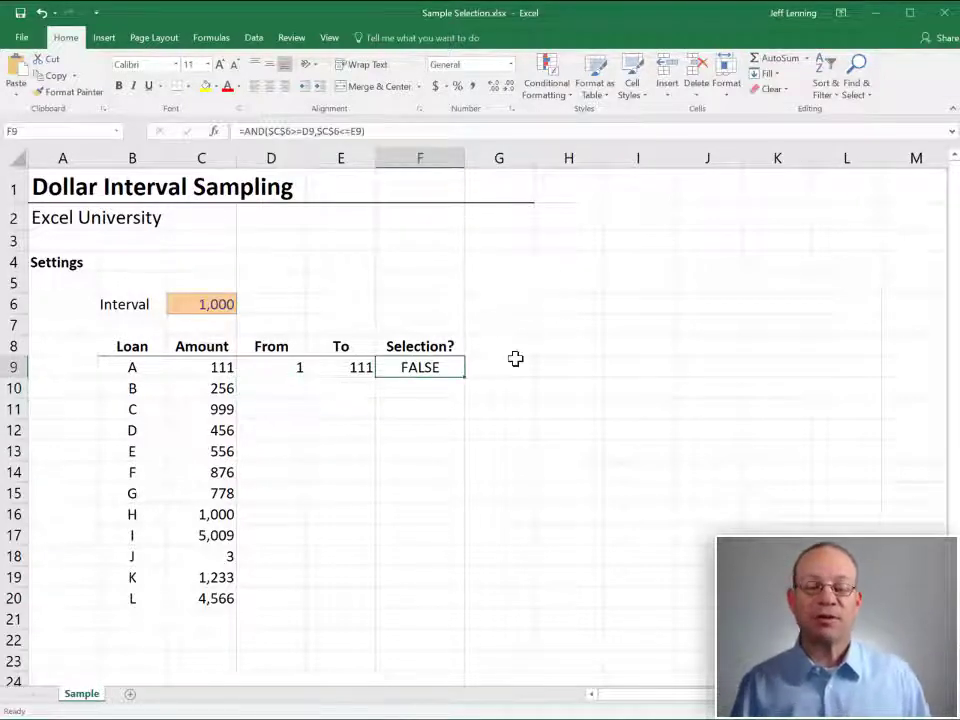
pyautogui.click(304, 388)
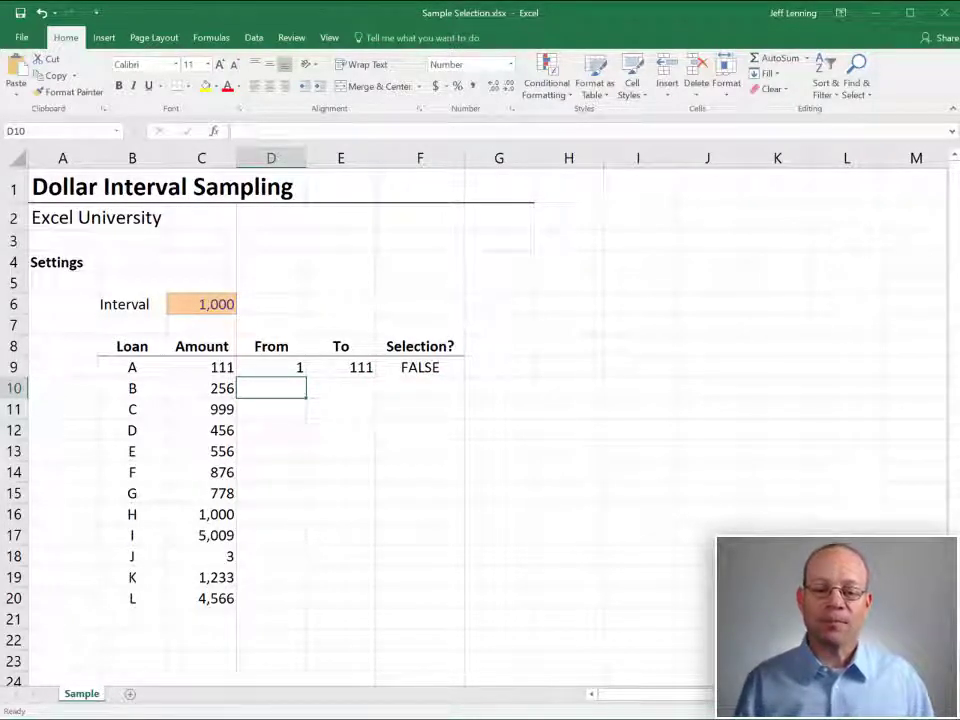
pyautogui.click(354, 366)
pyautogui.click(285, 388)
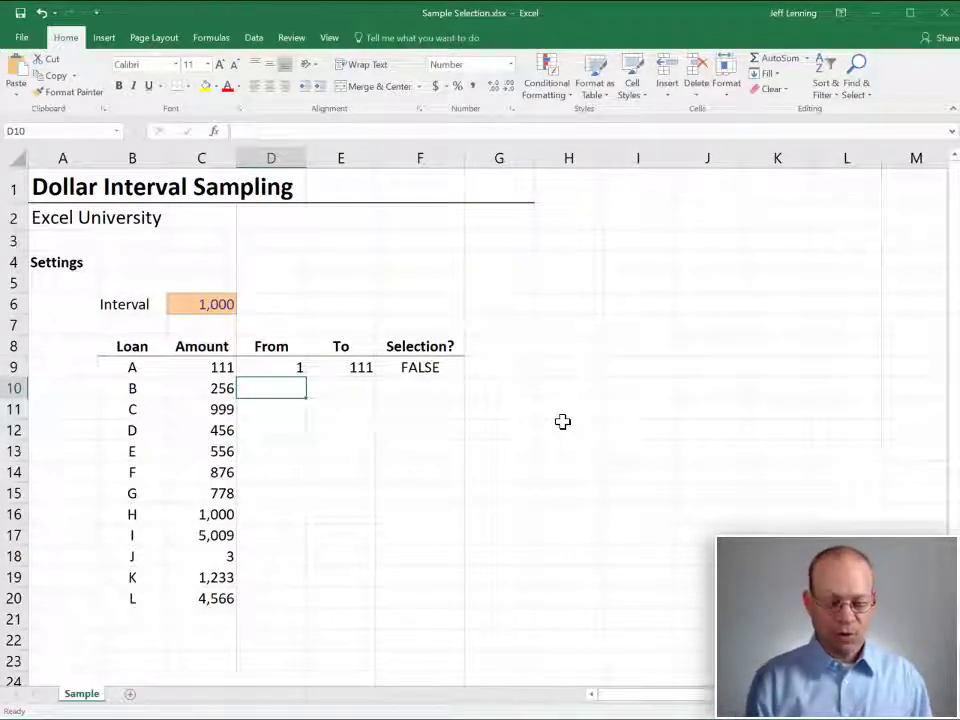
# Build =IF(F9,1,E9+1) in D10 for loan B's From value.
pyautogui.write('=if')
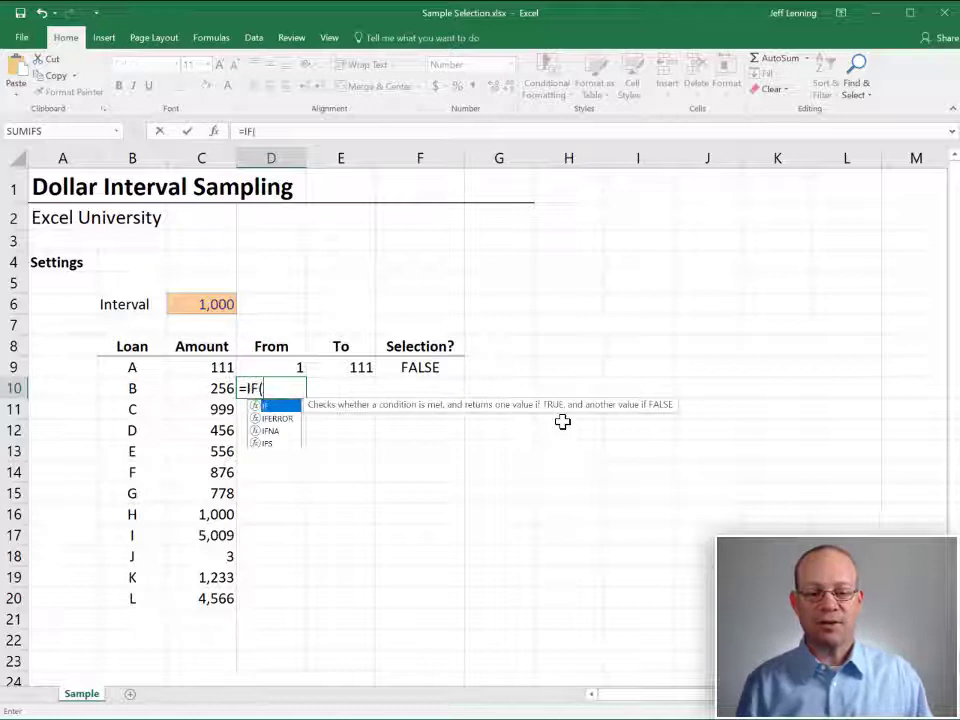
pyautogui.write('(')
pyautogui.click(410, 368)
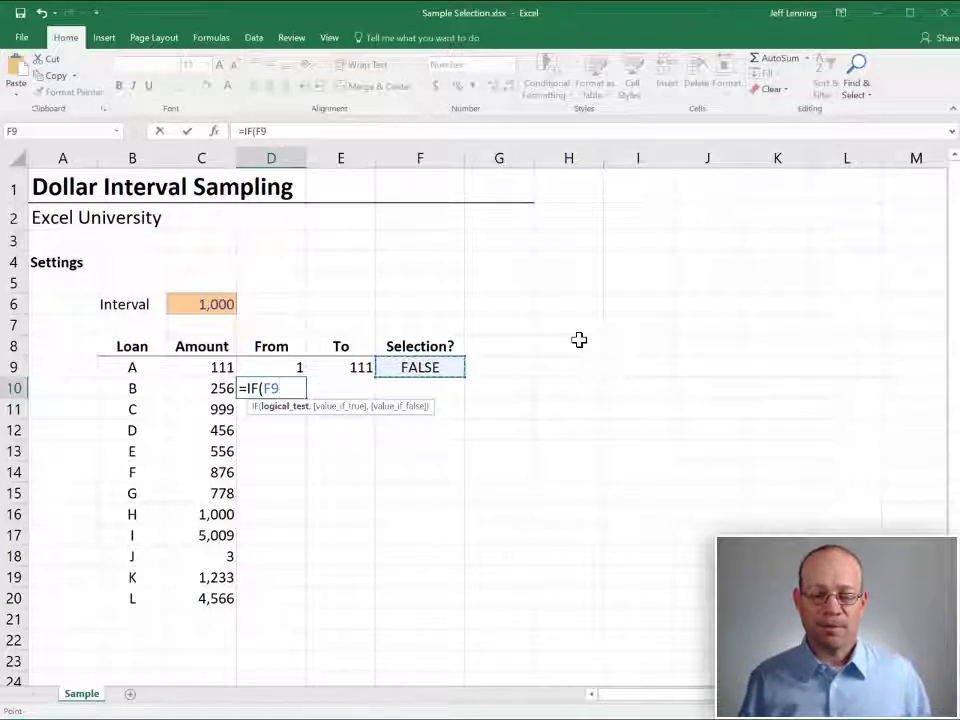
pyautogui.write(',1')
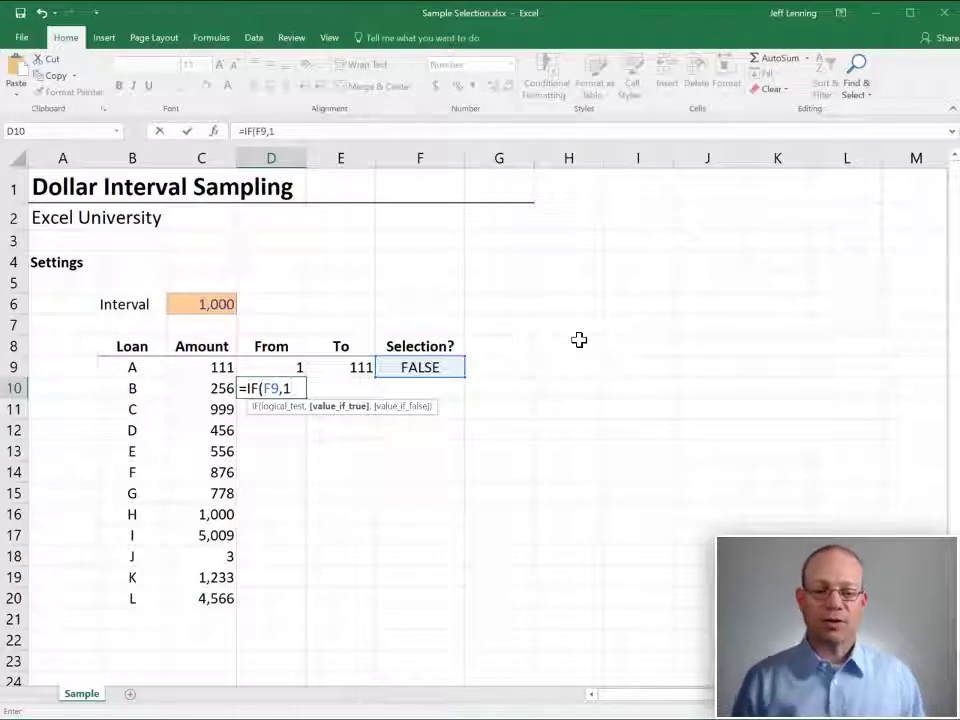
pyautogui.write(',')
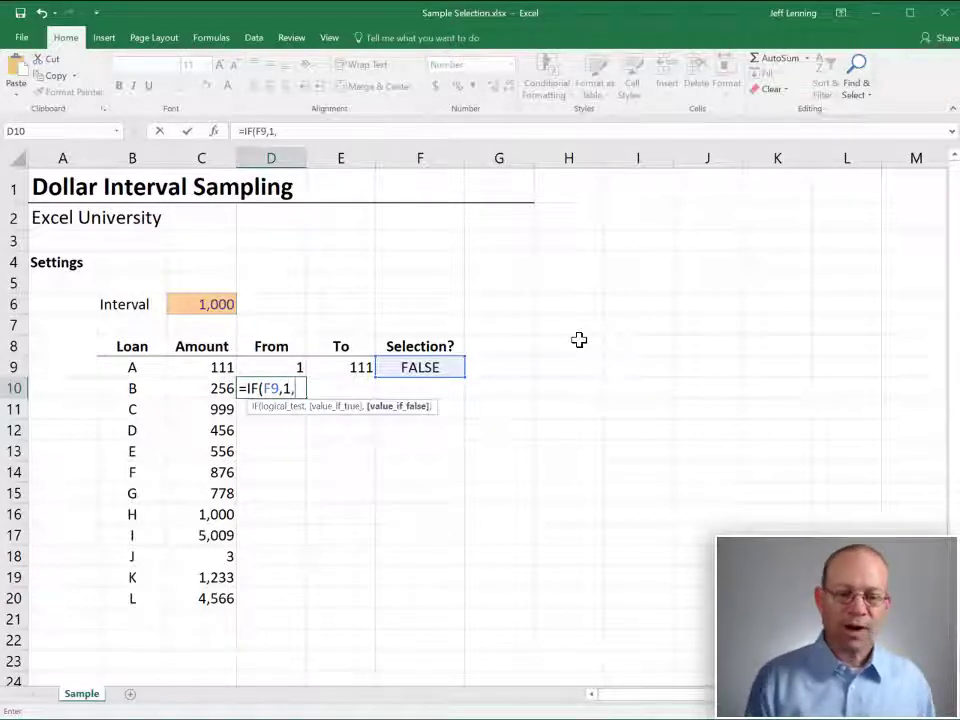
pyautogui.click(343, 366)
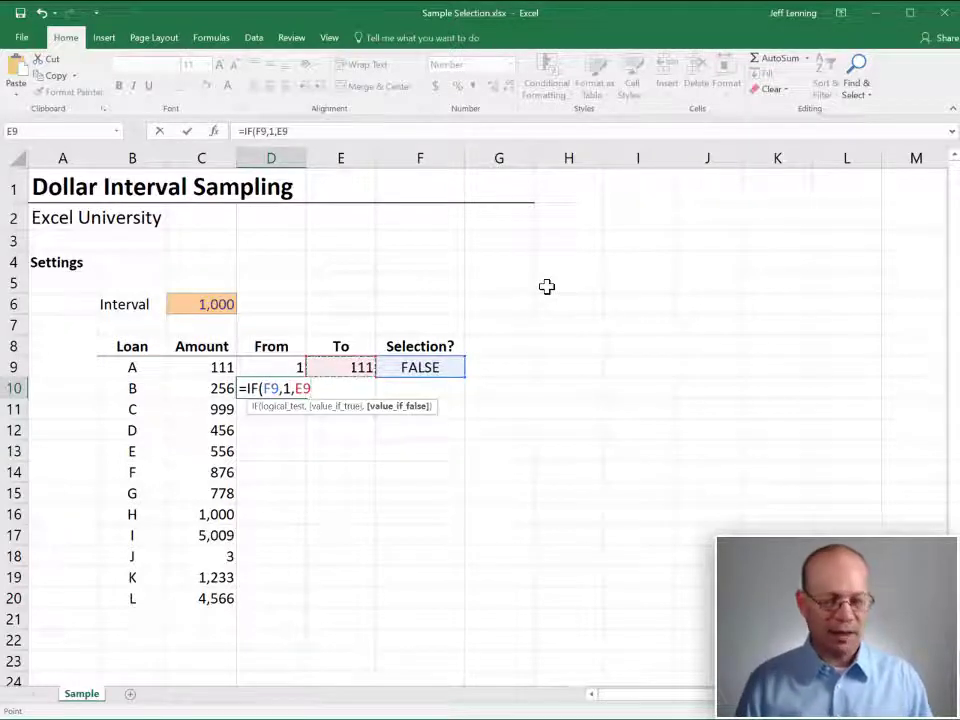
pyautogui.write('+1')
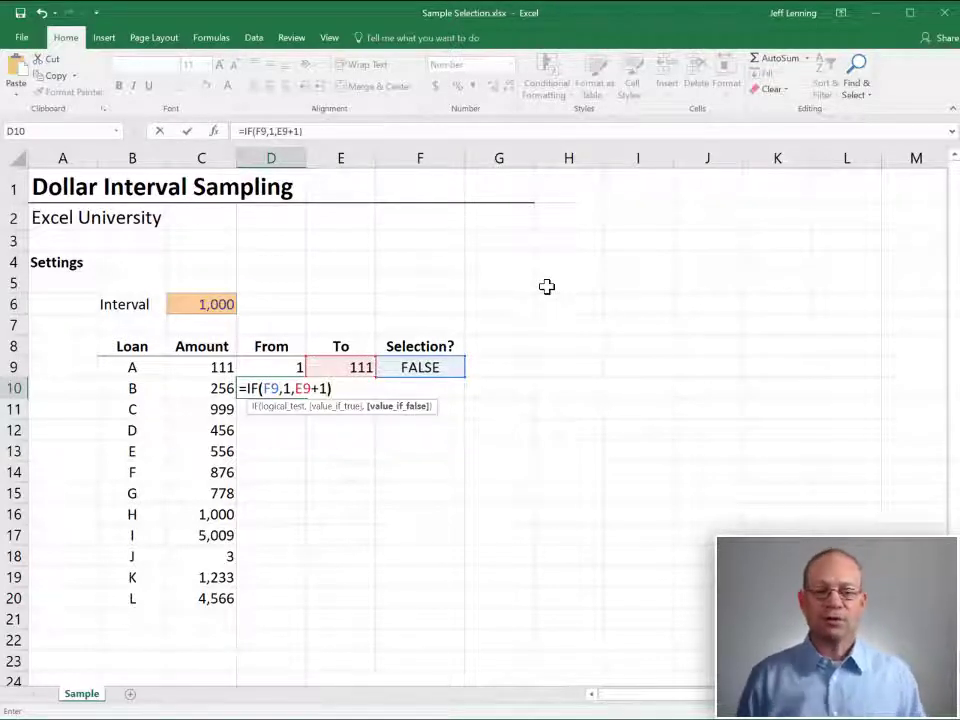
# Highlight the IF function and its arguments to explain them, then commit it showing 112.
pyautogui.doubleClick(253, 388)
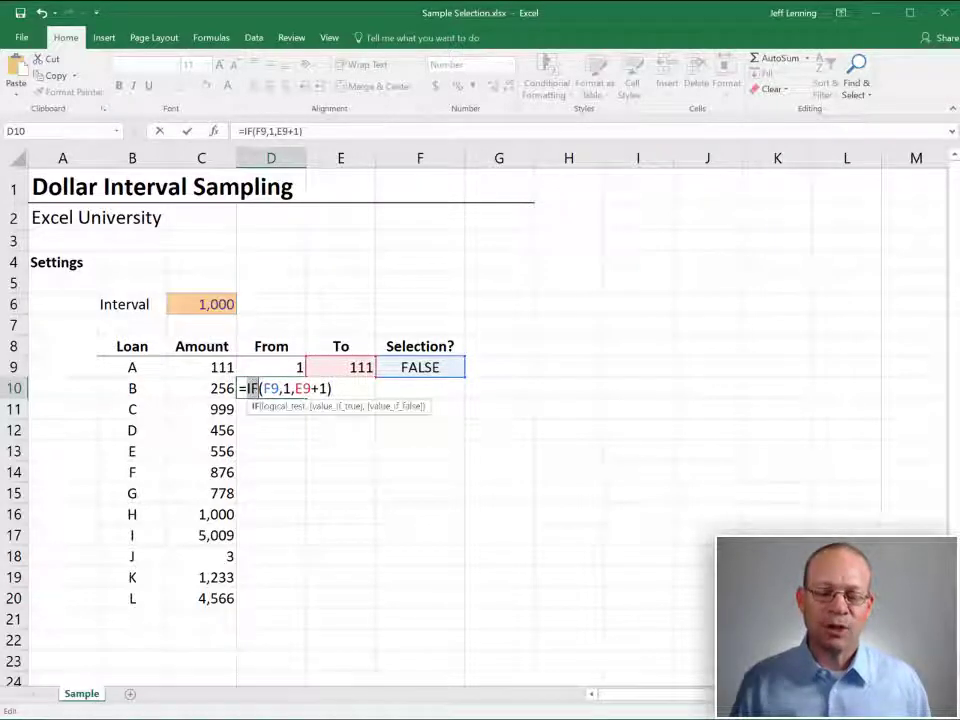
pyautogui.click(268, 388)
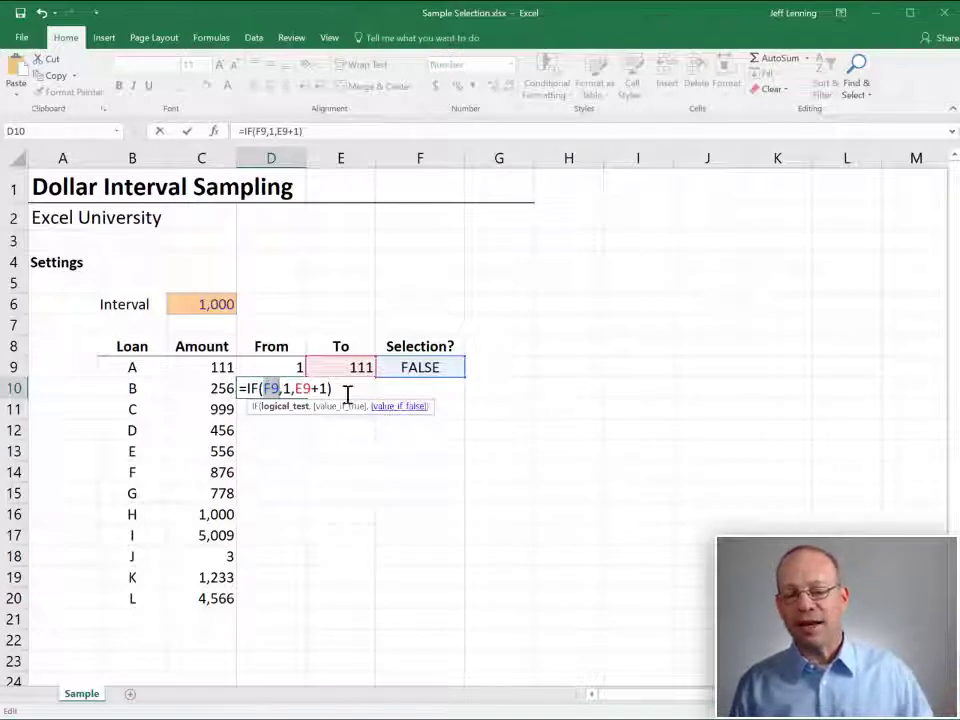
pyautogui.doubleClick(286, 389)
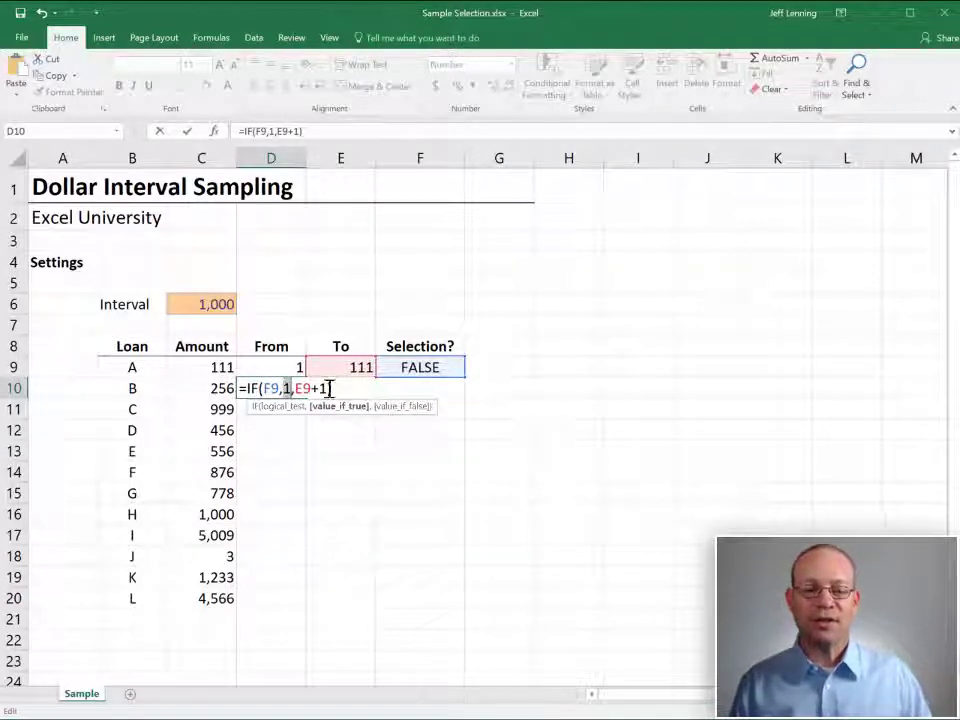
pyautogui.moveTo(295, 389); pyautogui.dragTo(326, 390)
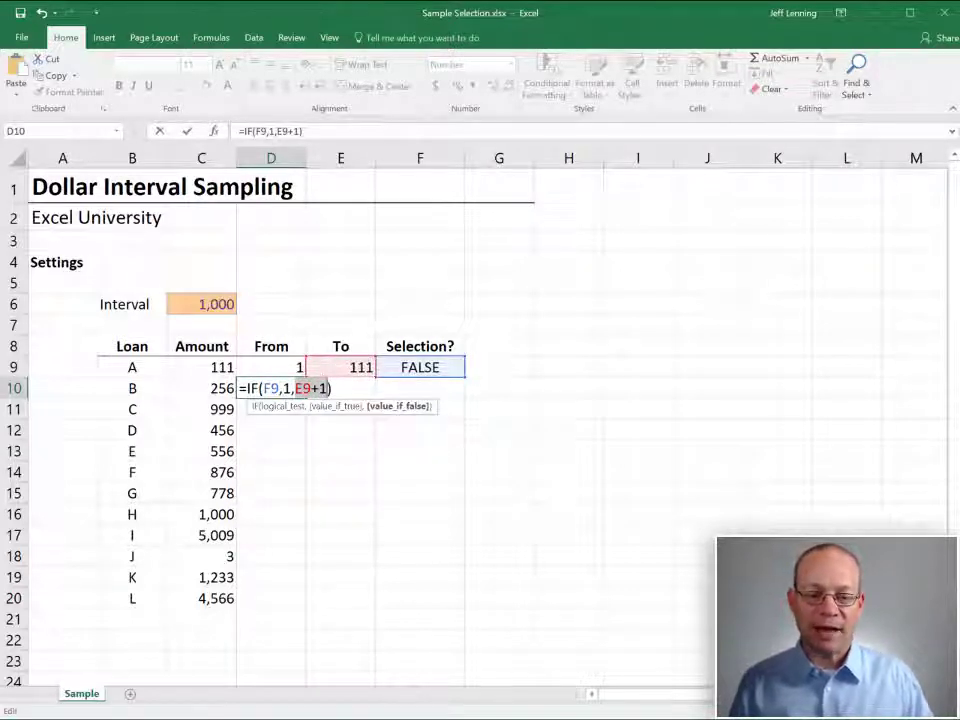
pyautogui.click(369, 390)
pyautogui.press('Return')
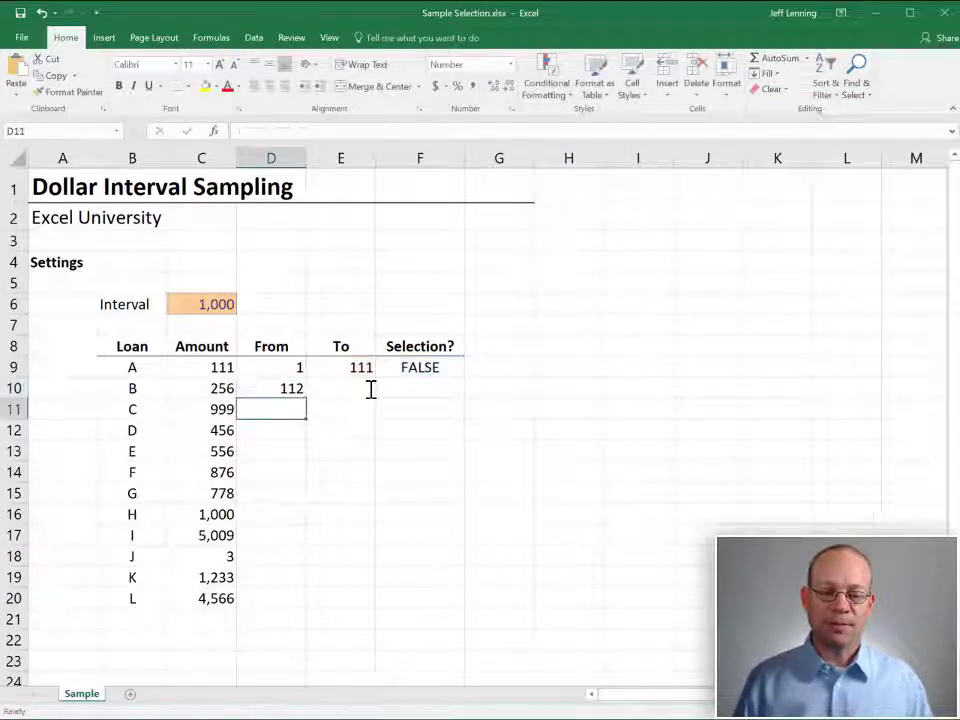
pyautogui.click(299, 388)
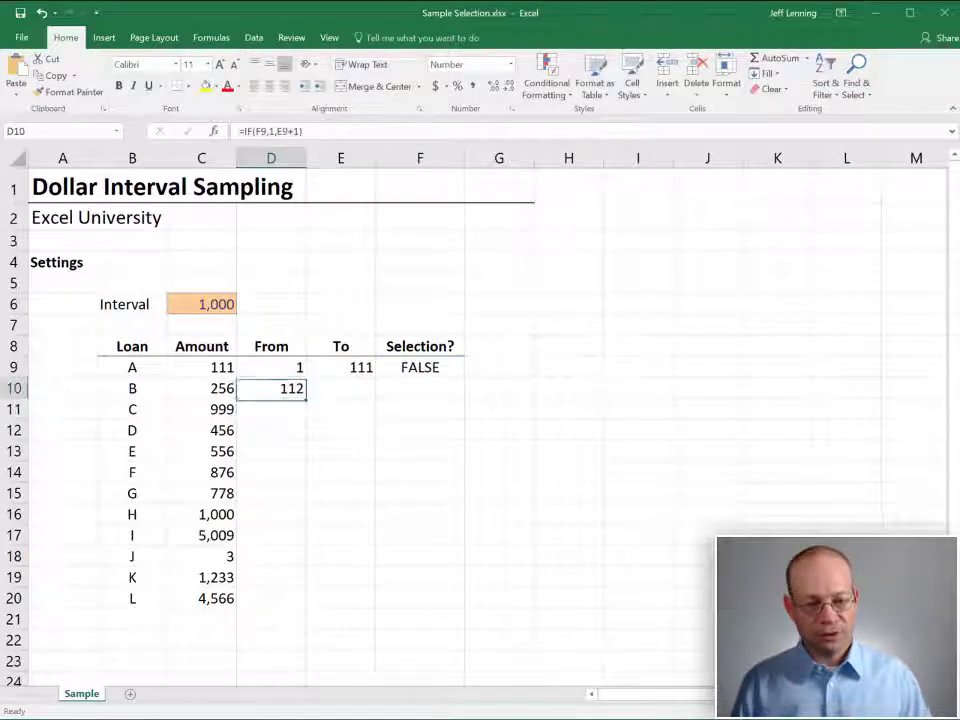
# Copy loan A's To and Selection? formulas down to loan B's row.
pyautogui.click(355, 368)
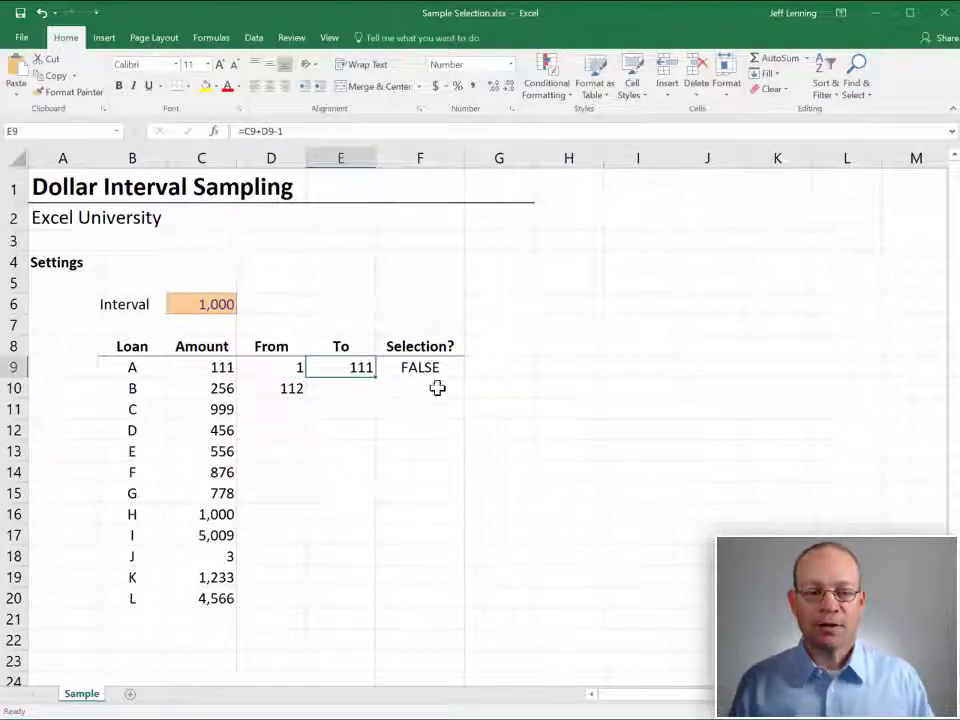
pyautogui.press('F2')
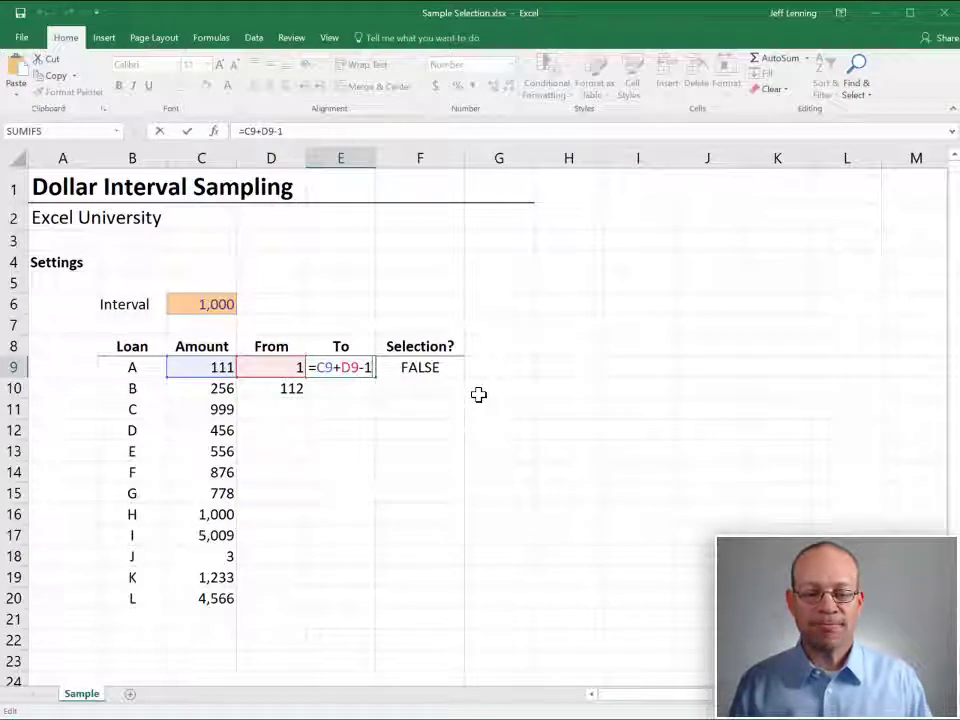
pyautogui.hotkey('ctrl', 'Return')
pyautogui.moveTo(376, 379); pyautogui.dragTo(372, 397)
pyautogui.click(437, 369)
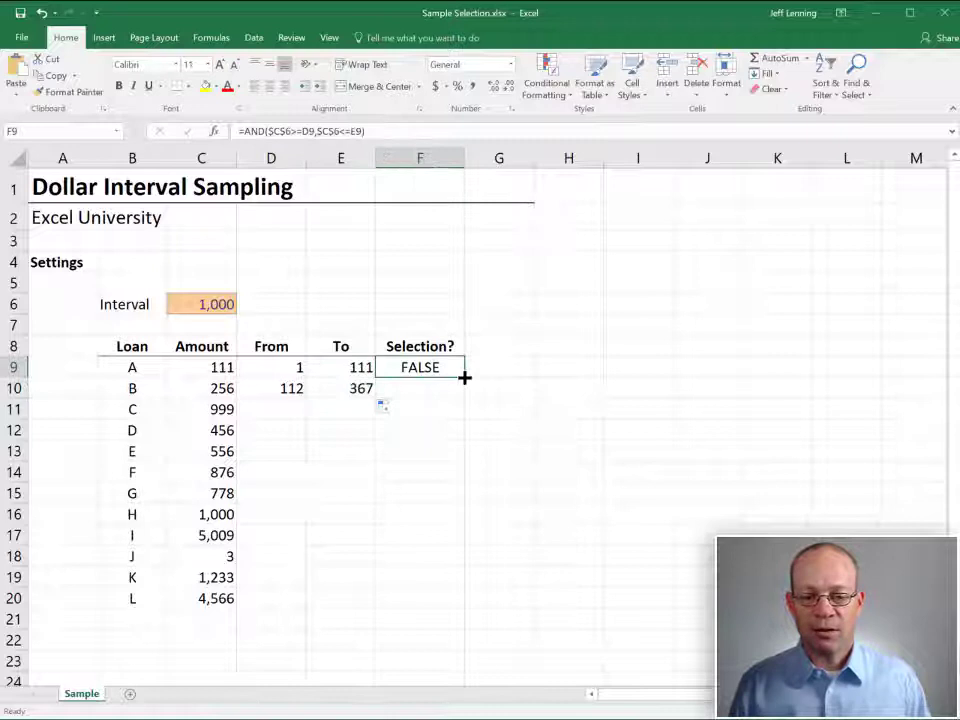
pyautogui.moveTo(464, 377); pyautogui.dragTo(488, 390)
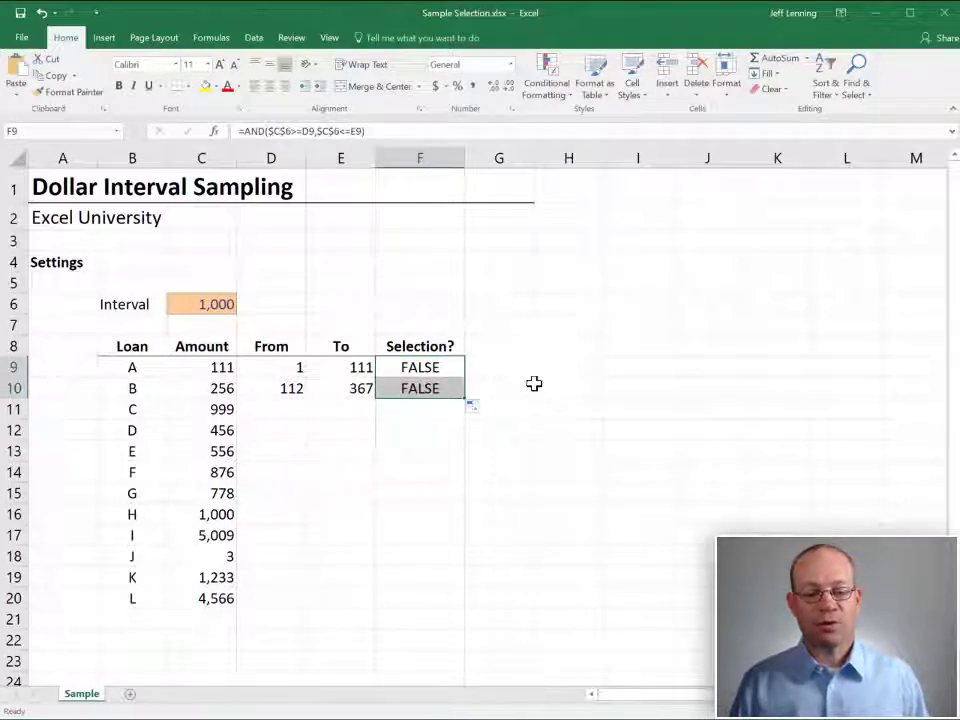
# Fill D10:F10 down through loan L, then select the Selection? results F9:F20.
pyautogui.moveTo(287, 390); pyautogui.dragTo(407, 389)
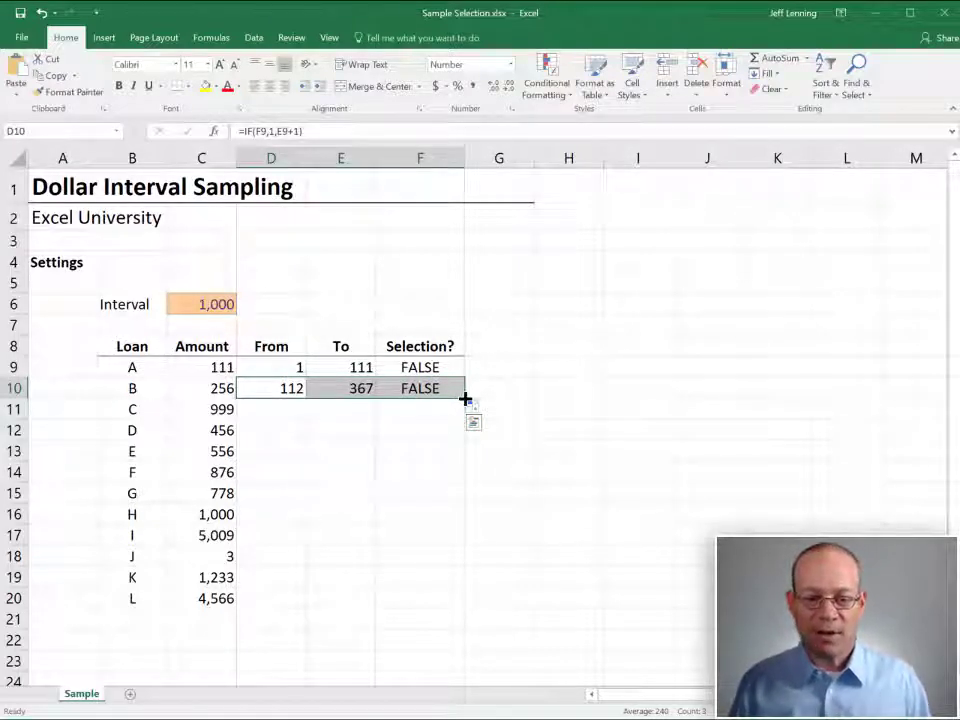
pyautogui.moveTo(465, 399); pyautogui.dragTo(463, 412)
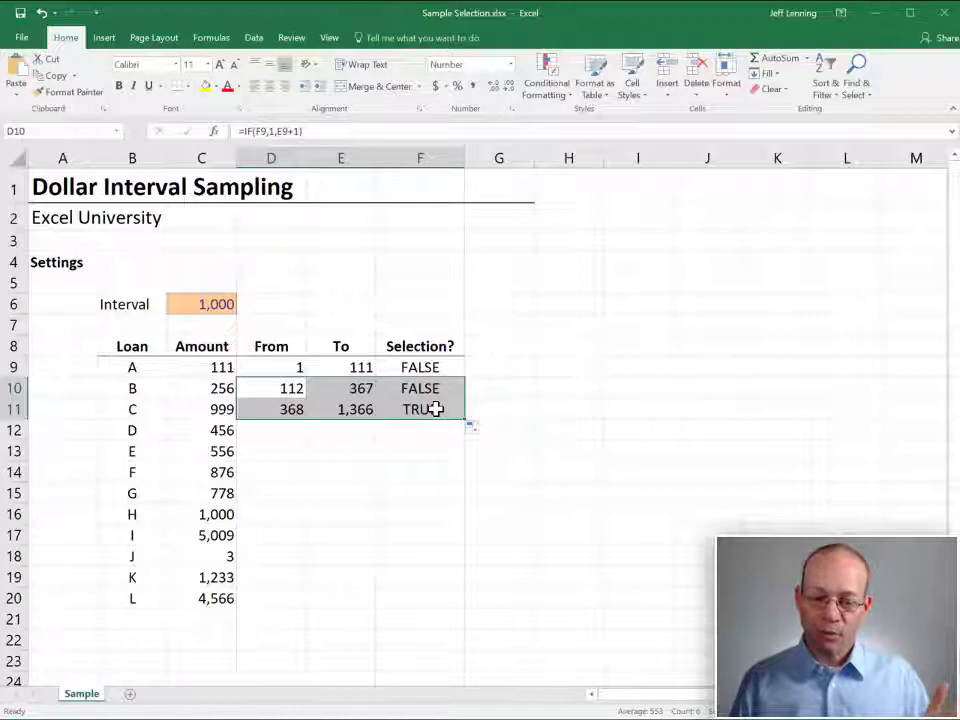
pyautogui.moveTo(466, 422); pyautogui.dragTo(458, 600)
pyautogui.click(431, 369)
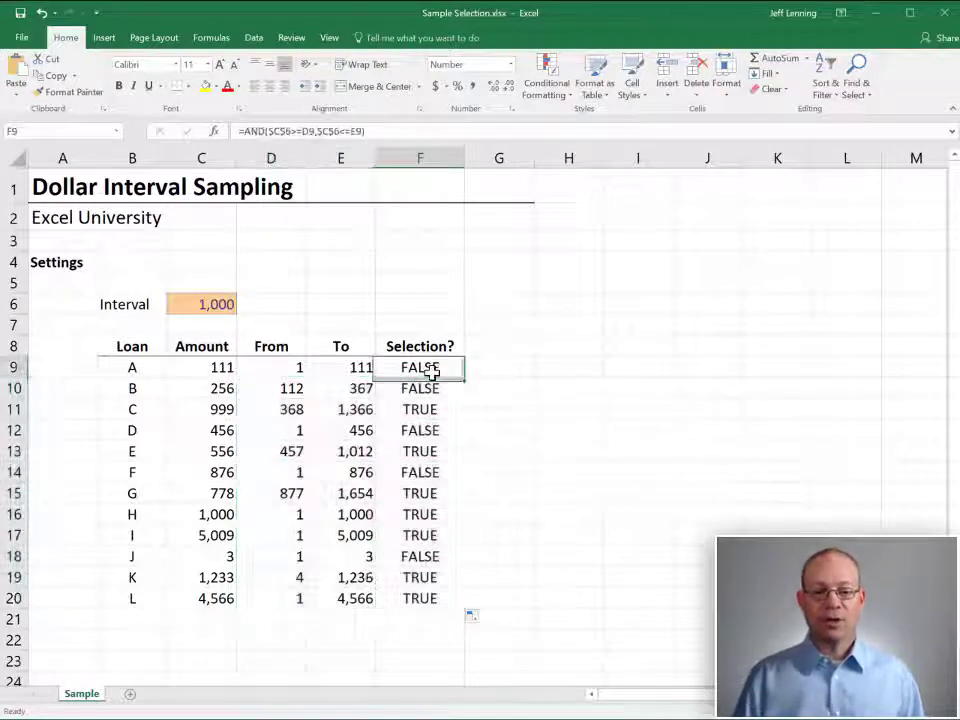
pyautogui.moveTo(431, 369); pyautogui.dragTo(431, 598)
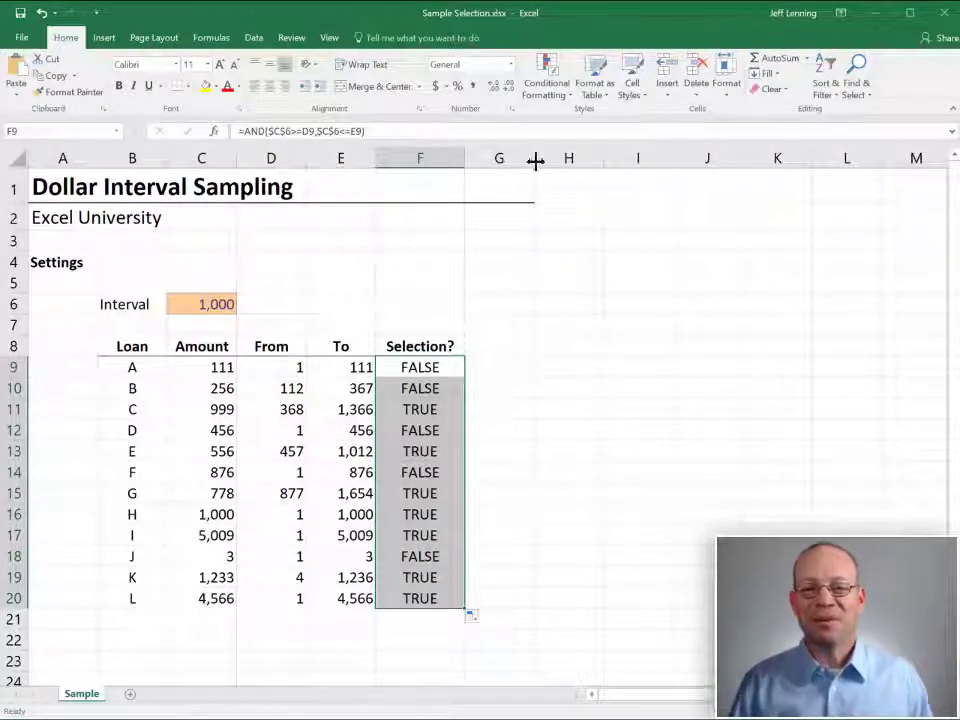
# Add an Equal To 'true' rule with Green Fill with Dark Green Text to F9:F20.
pyautogui.click(550, 88)
pyautogui.moveTo(563, 121)
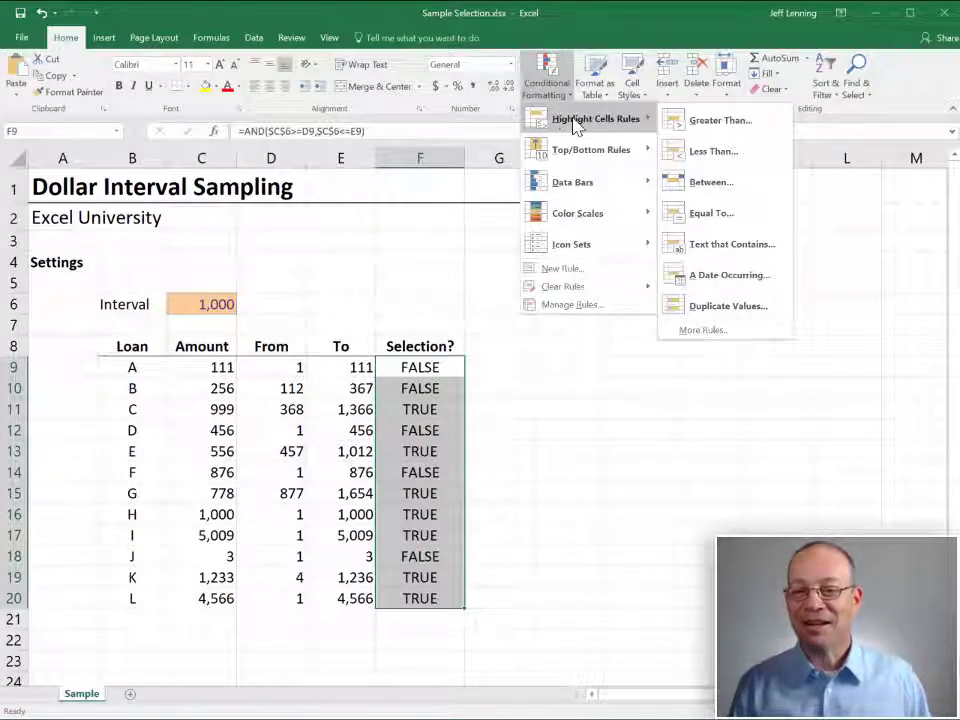
pyautogui.click(712, 213)
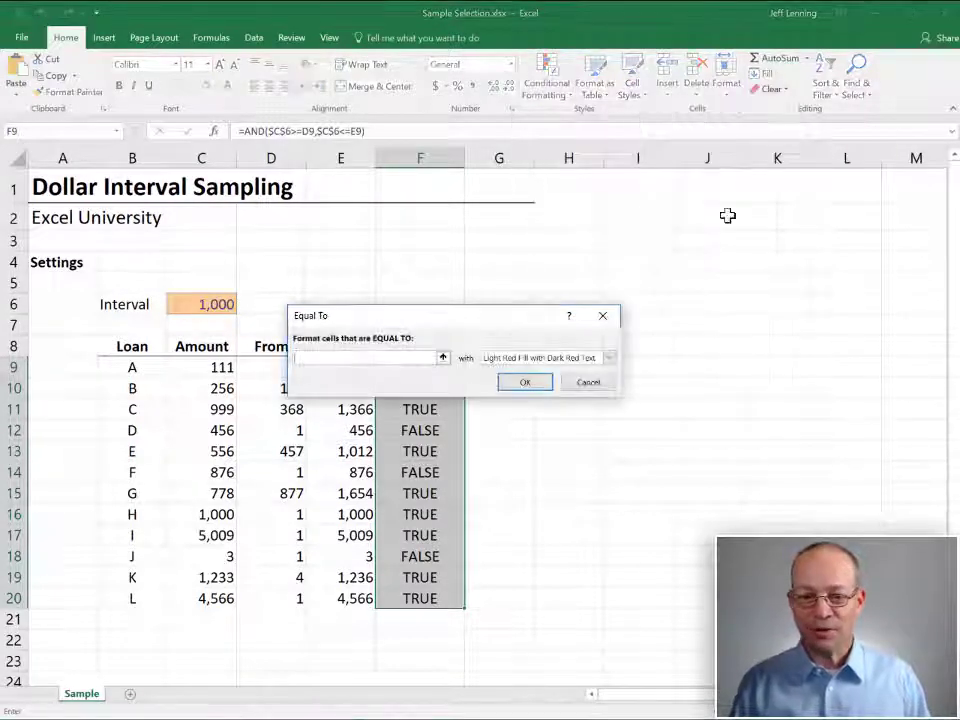
pyautogui.write('true')
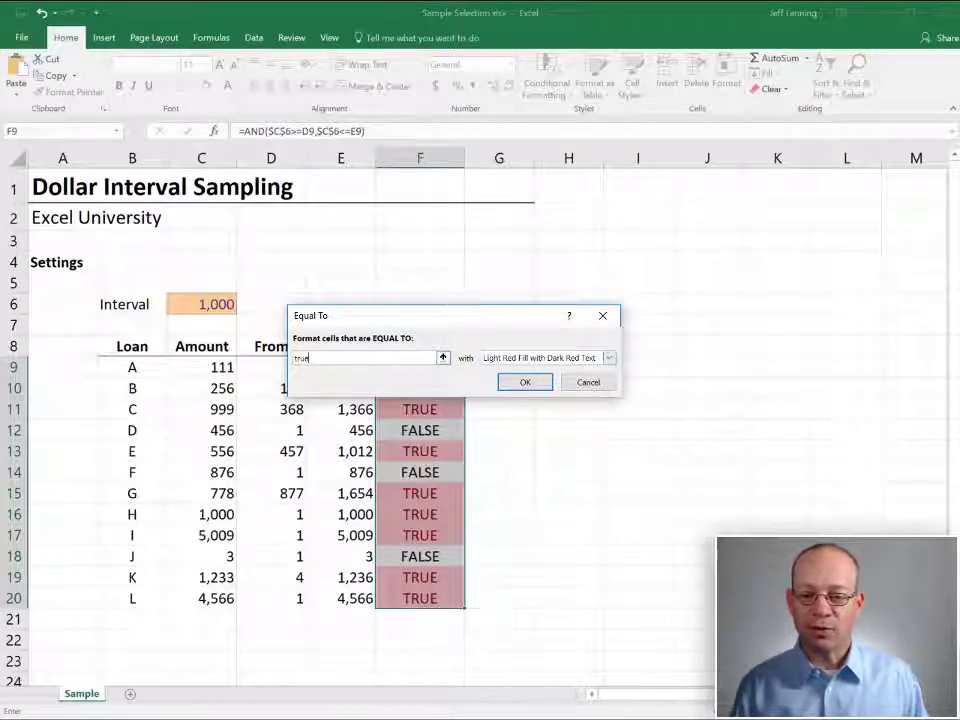
pyautogui.click(608, 358)
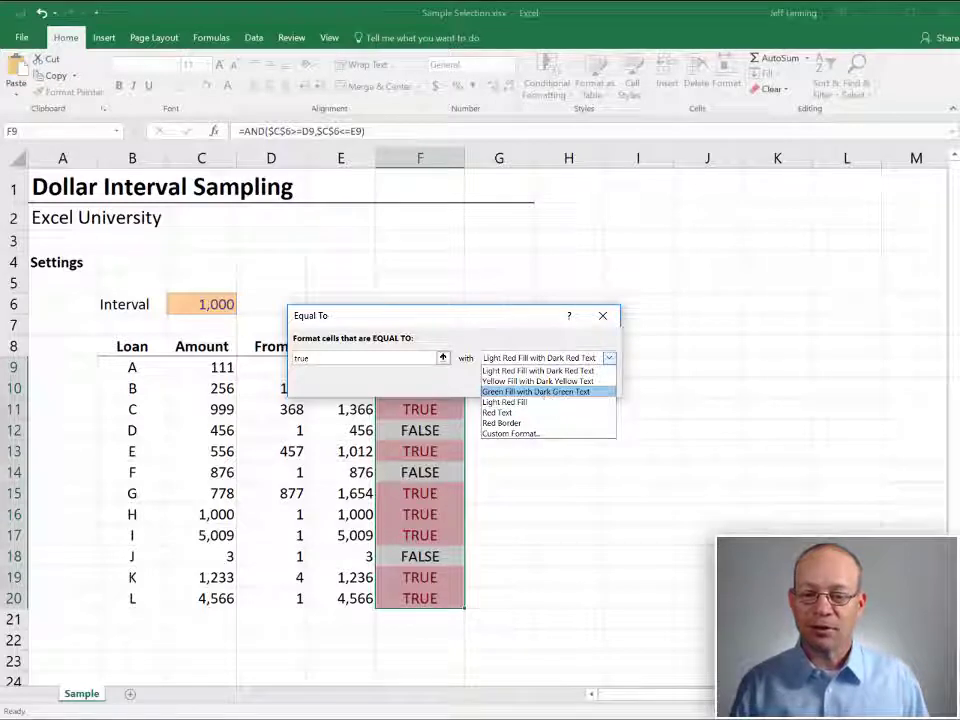
pyautogui.click(530, 391)
pyautogui.click(526, 387)
pyautogui.click(551, 403)
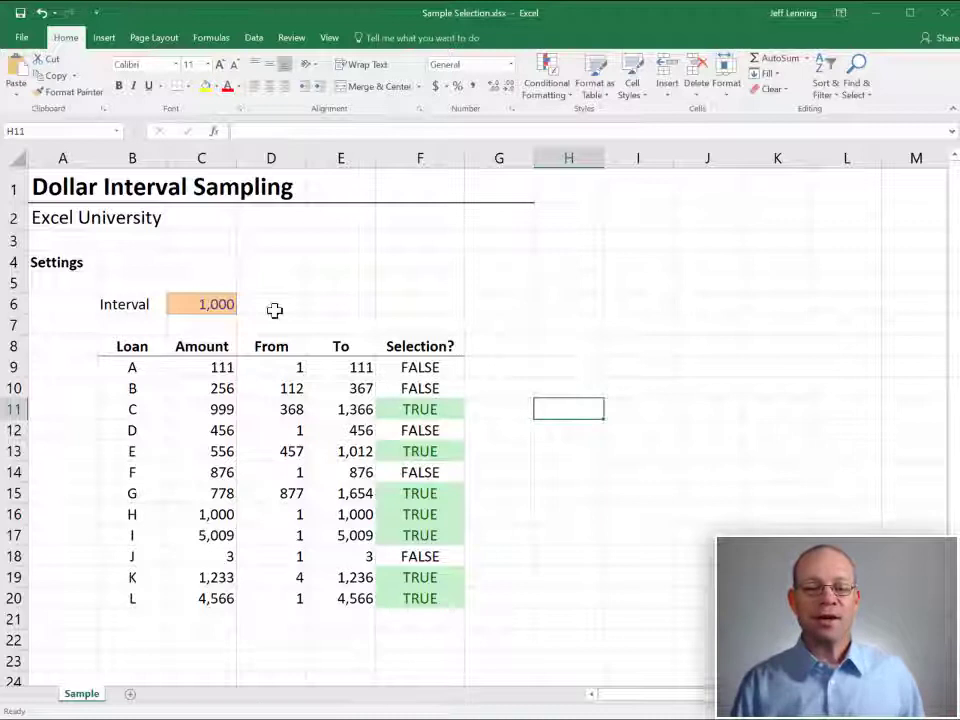
pyautogui.click(226, 304)
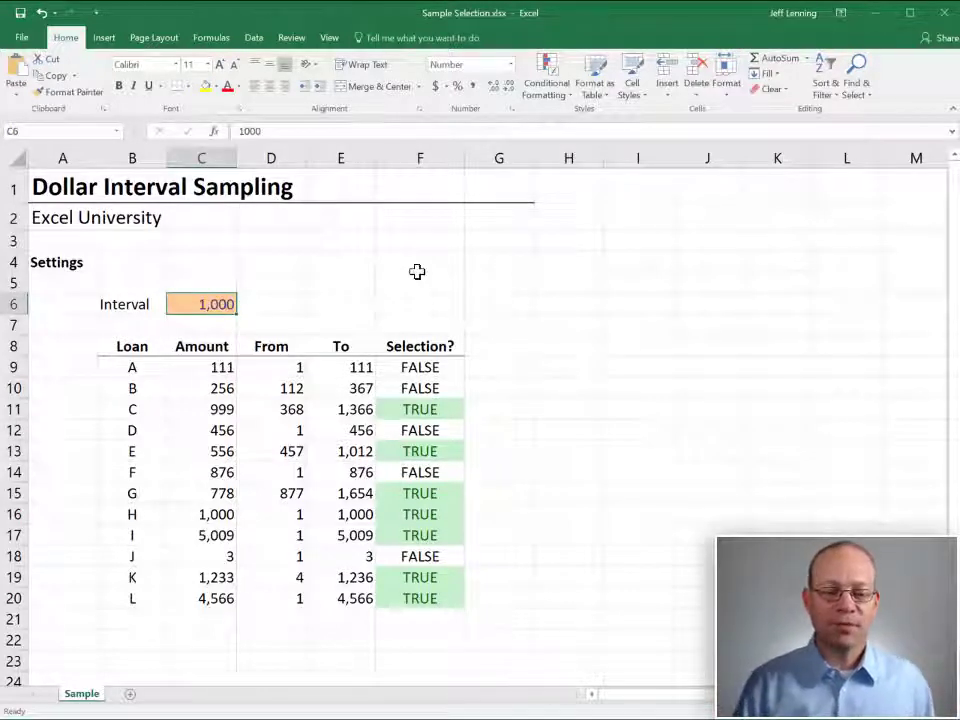
pyautogui.write('500')
pyautogui.press('Return')
pyautogui.press('Up')
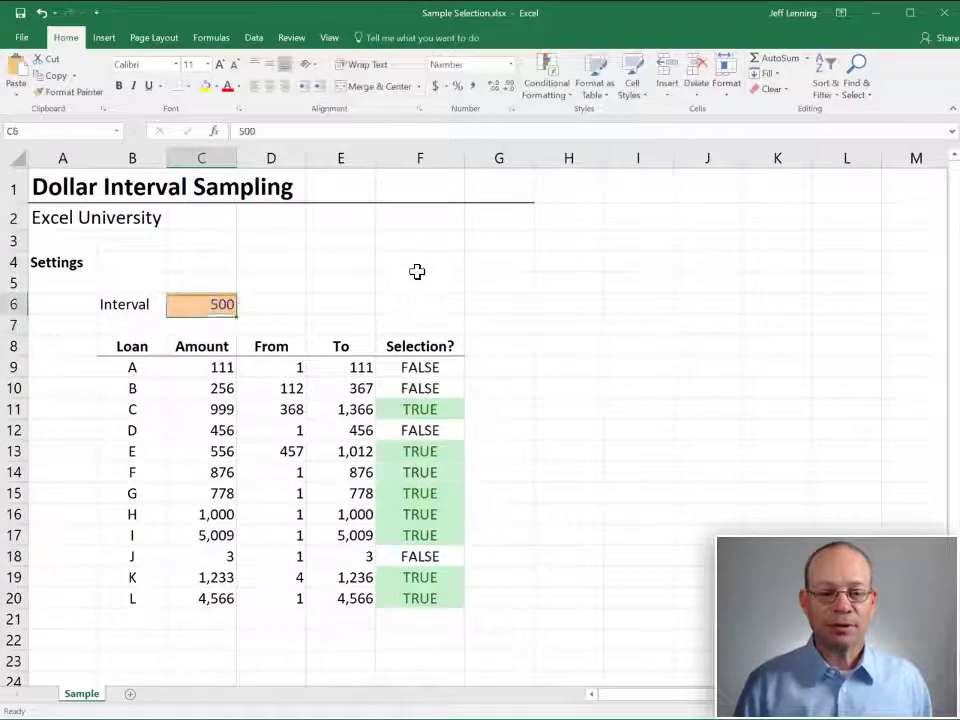
pyautogui.write('2000')
pyautogui.press('Return')
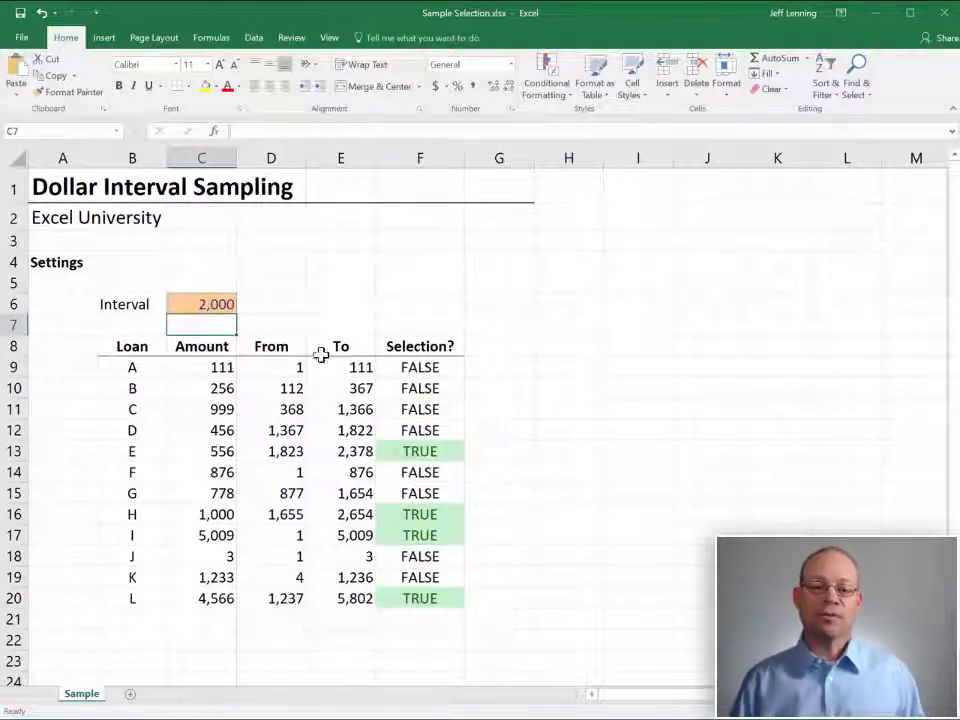
pyautogui.click(200, 303)
pyautogui.write('1,00')
pyautogui.write('0')
pyautogui.press('Return')
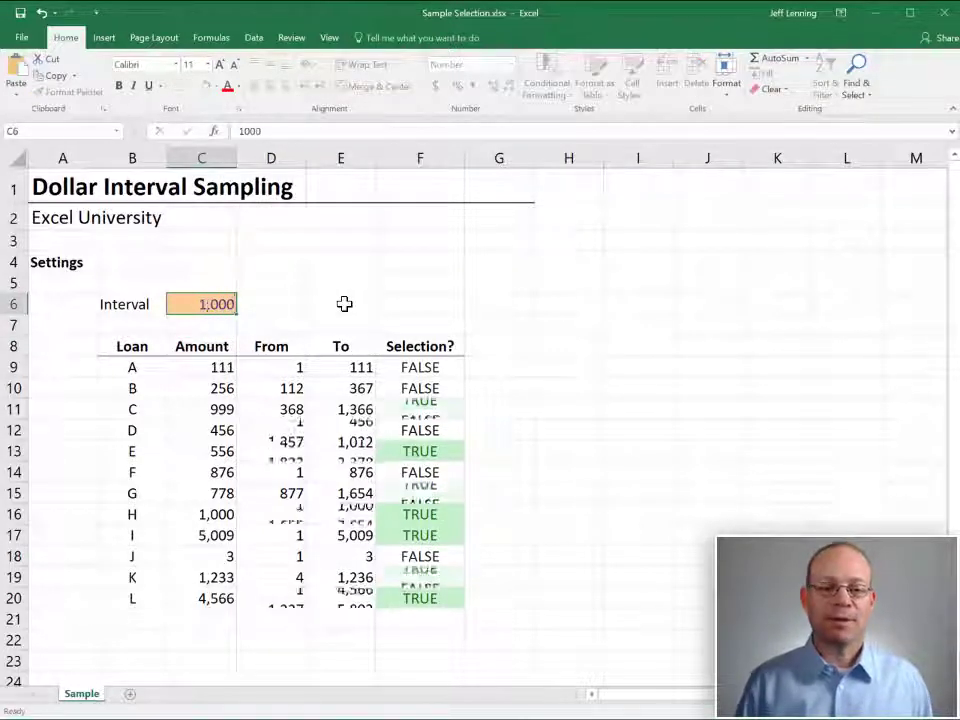